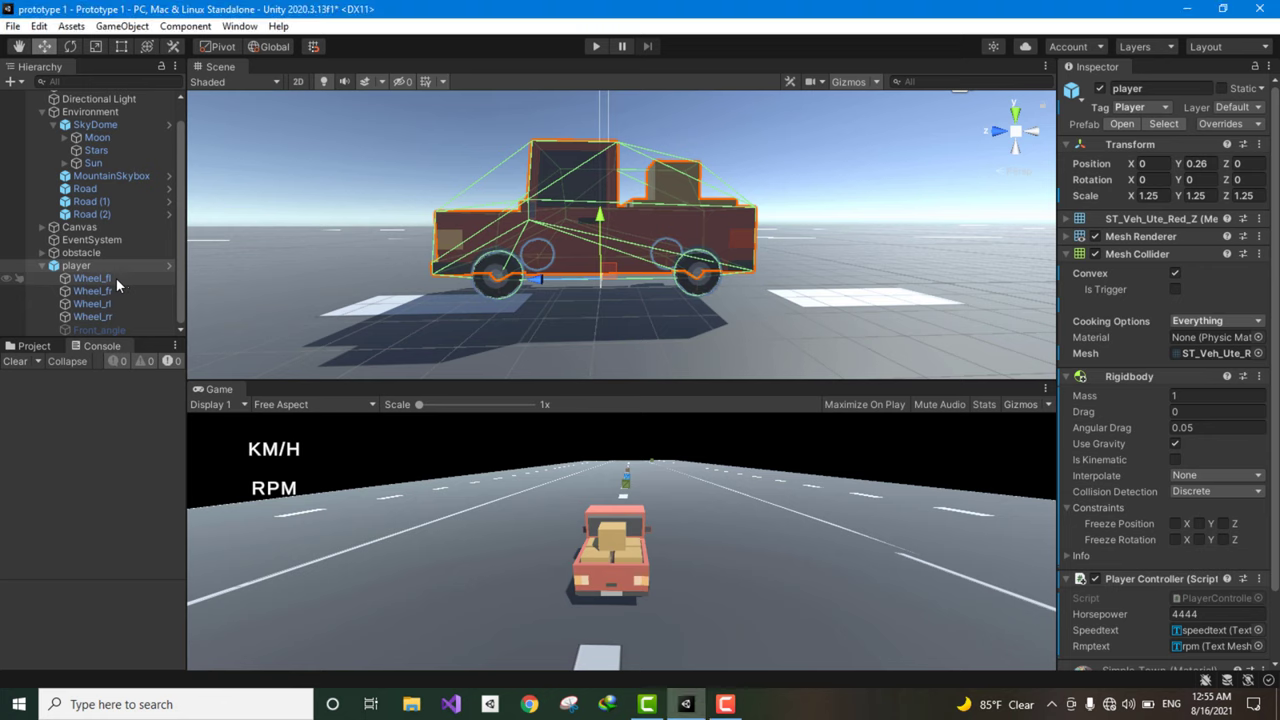
Check each wheel's Wheel Collider settings, confirming mass 20.
click(98, 280)
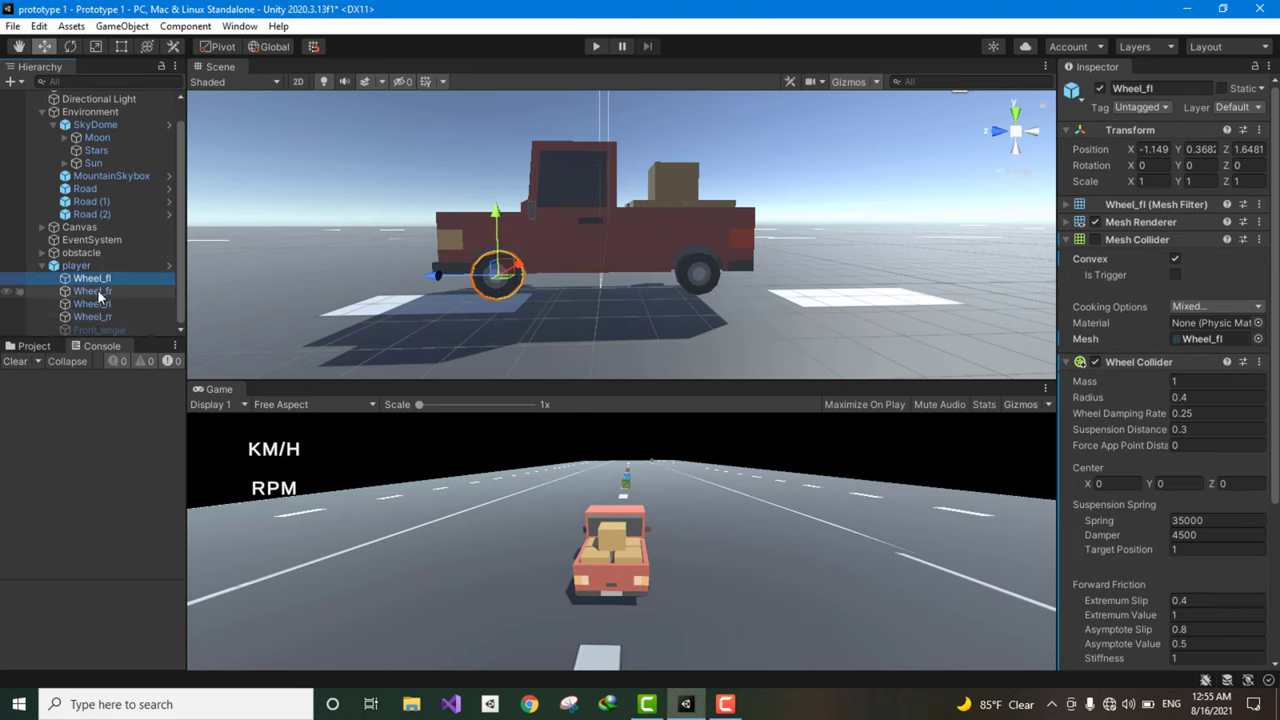
key(Down)
key(Down)
click(104, 317)
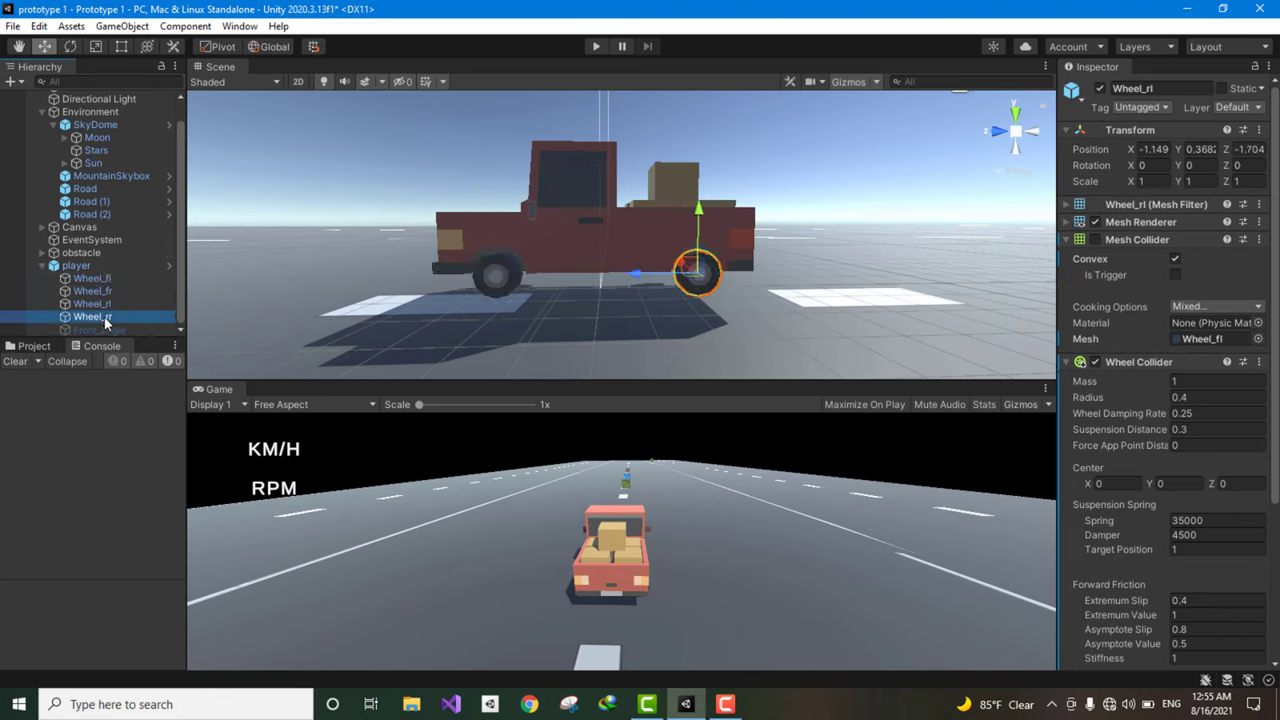
Select all four wheels, then run and stop a test where the car flies.
click(103, 281)
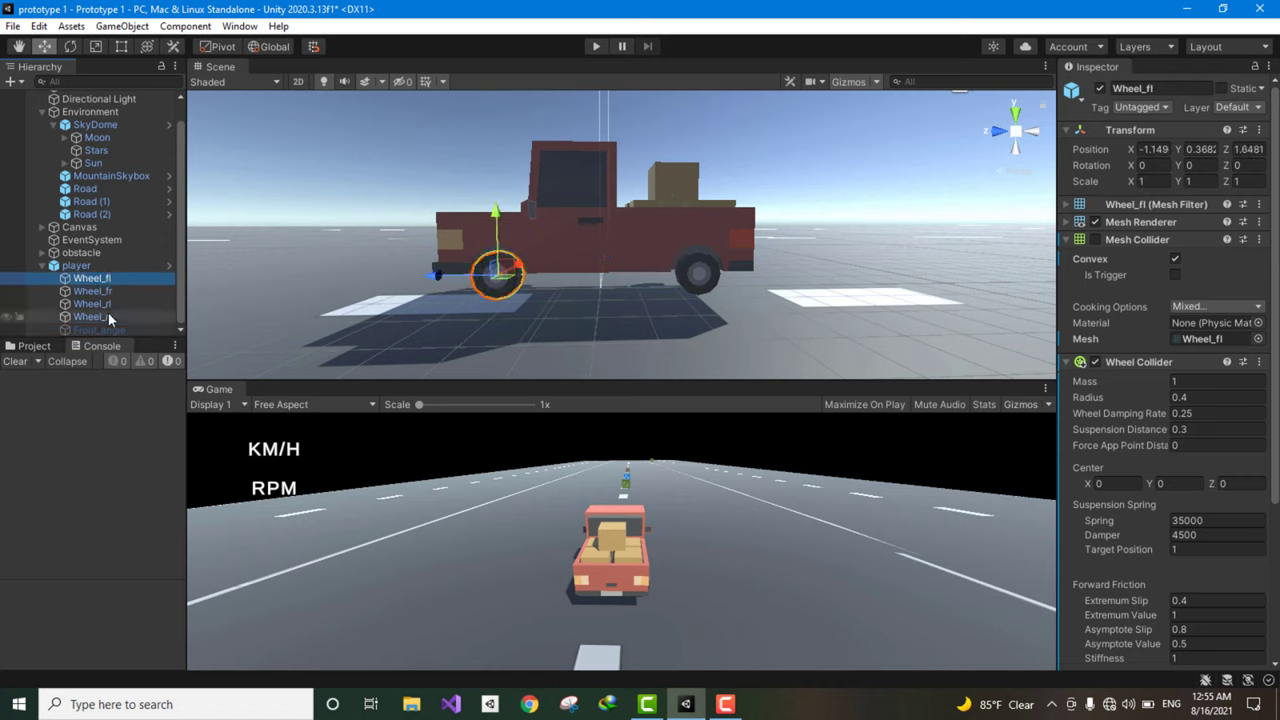
shift+click(108, 312)
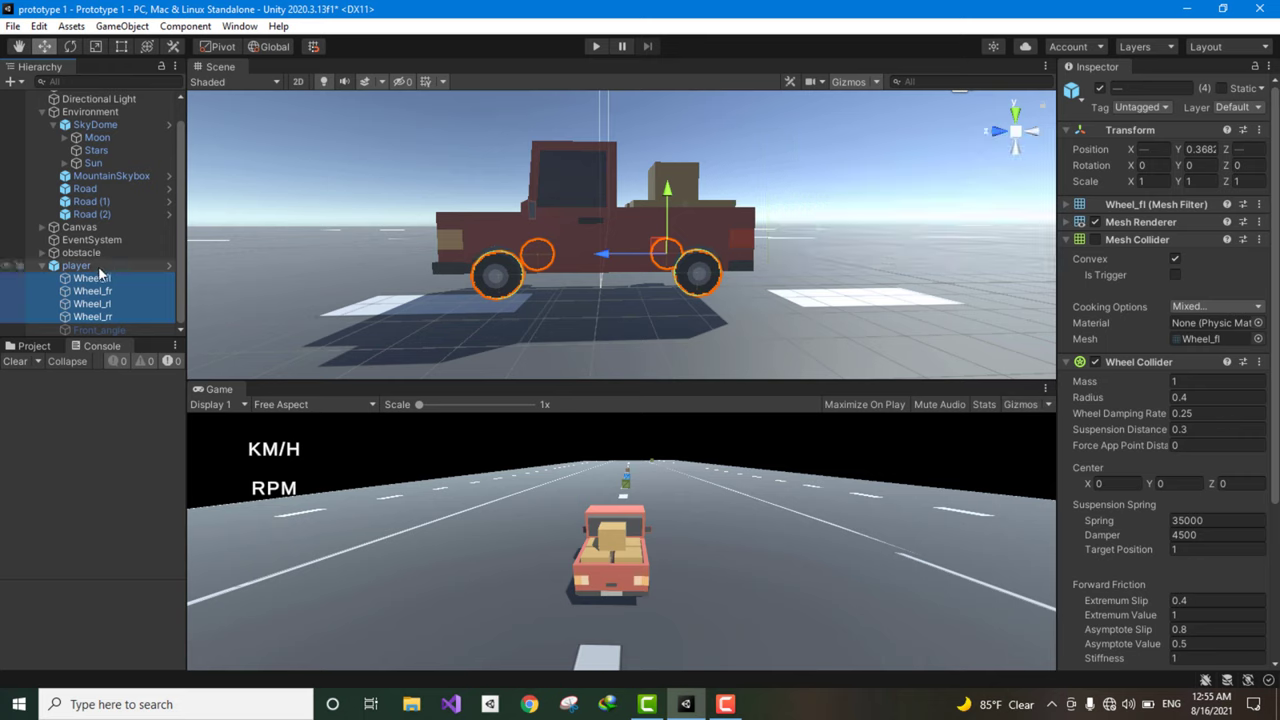
click(594, 46)
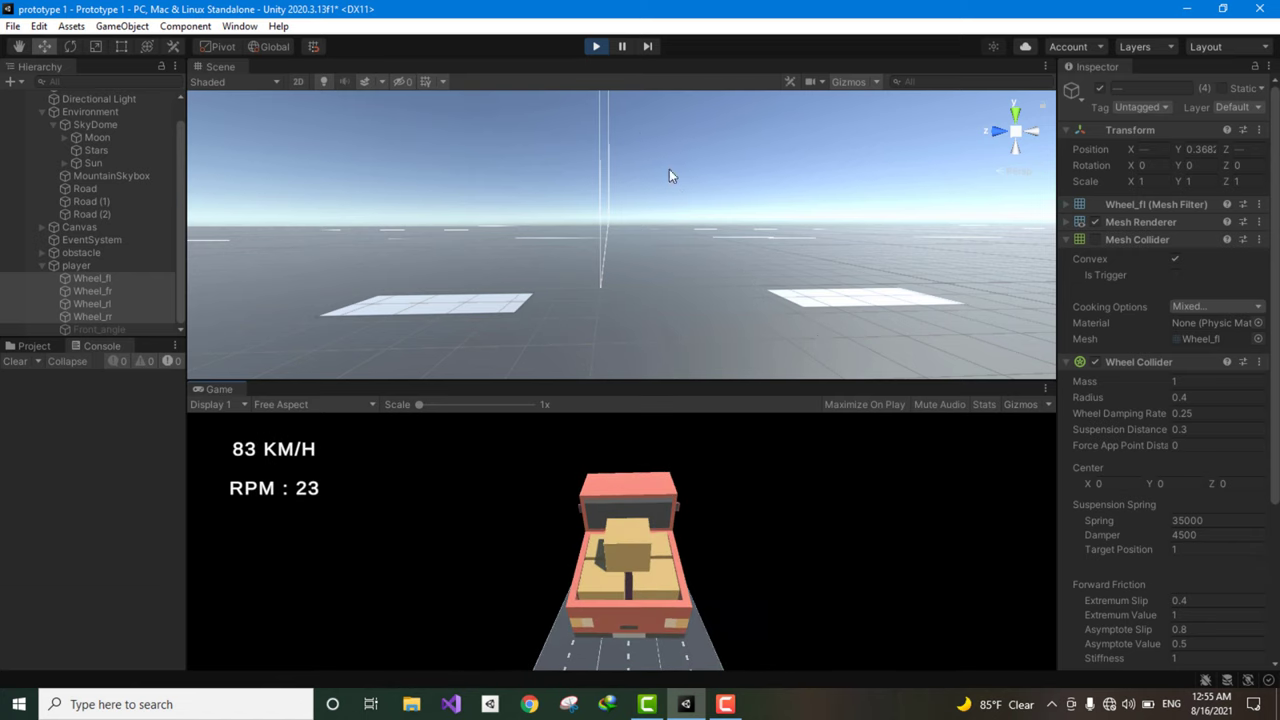
click(596, 47)
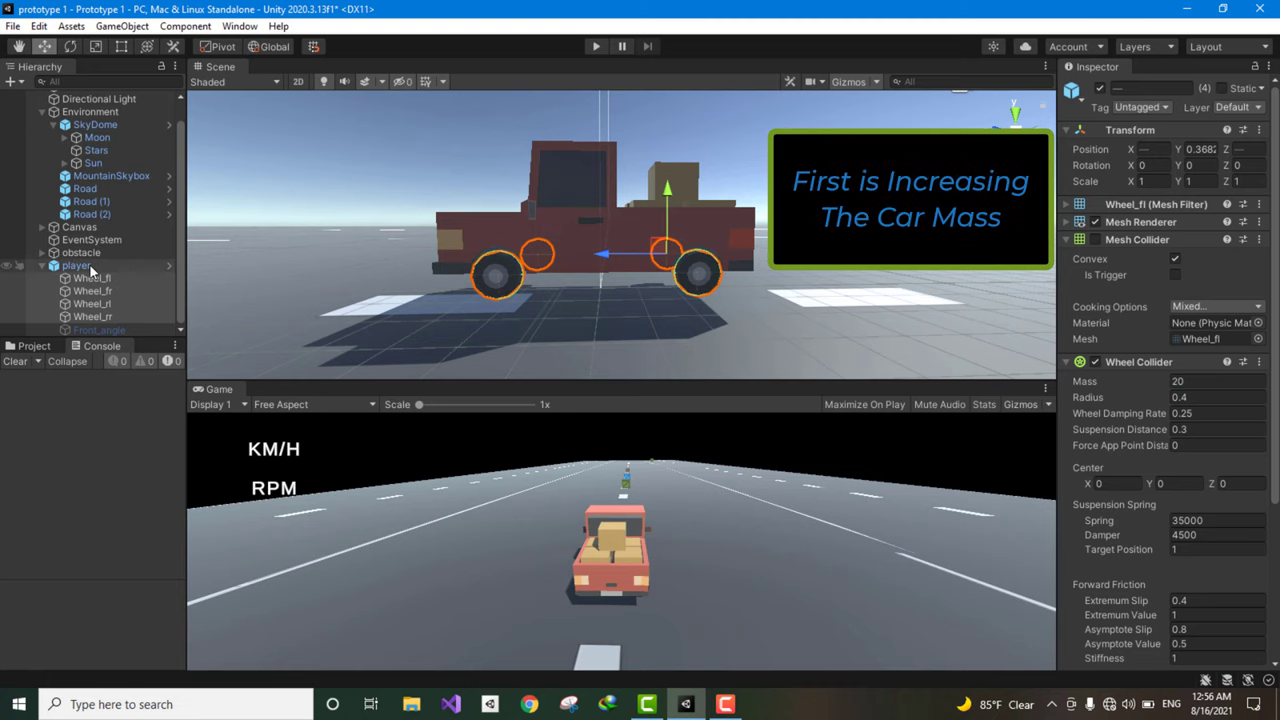
Set the player's Rigidbody Mass to 111 and enable the Player Controller.
click(76, 265)
click(1206, 396)
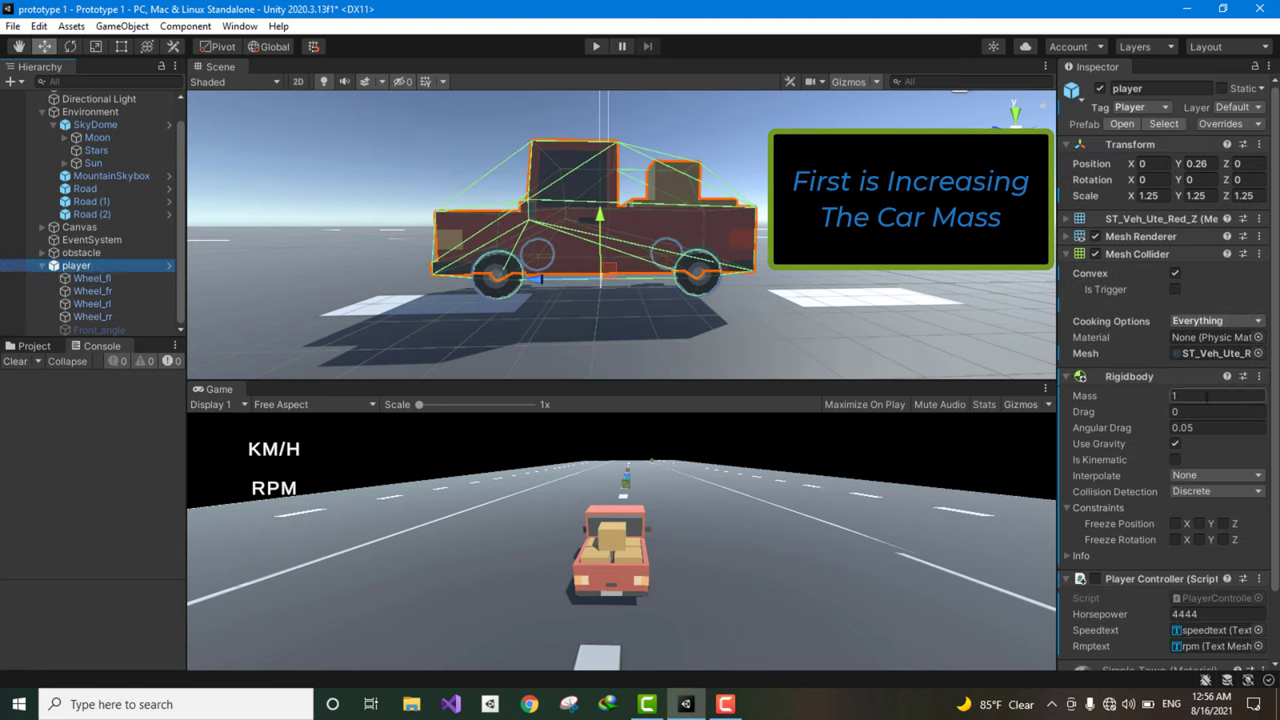
click(1190, 396)
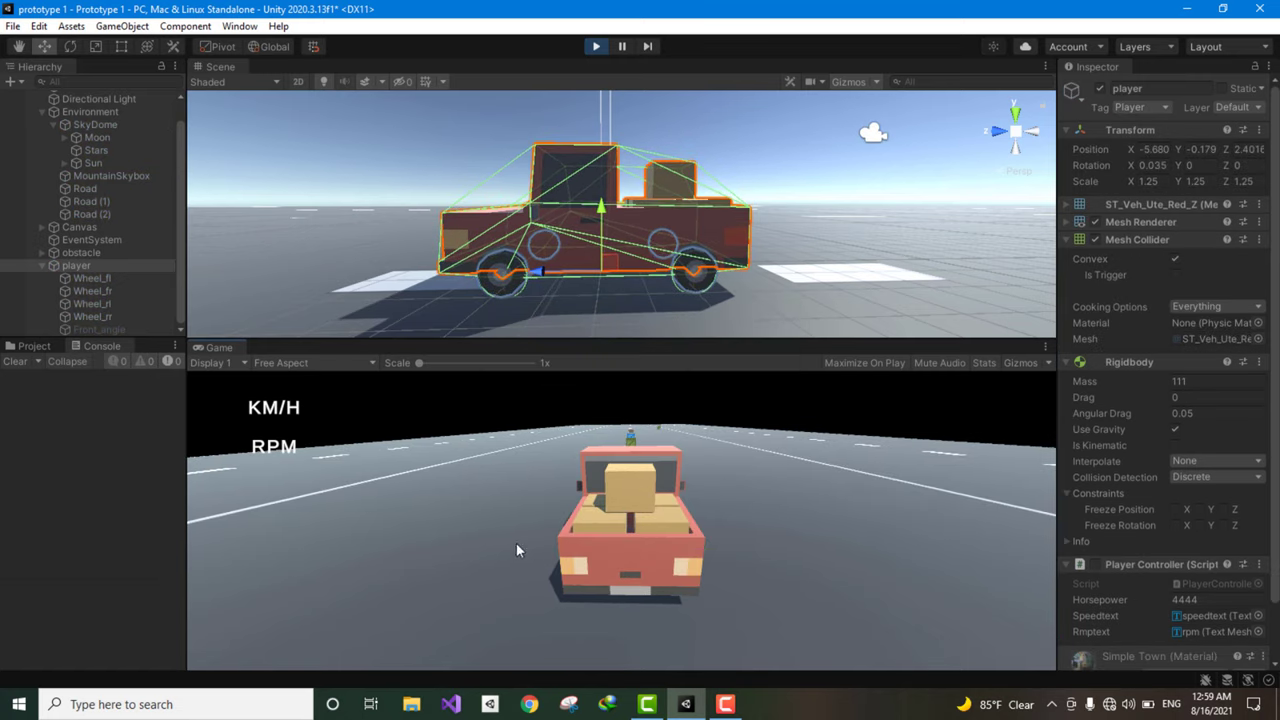
click(1095, 565)
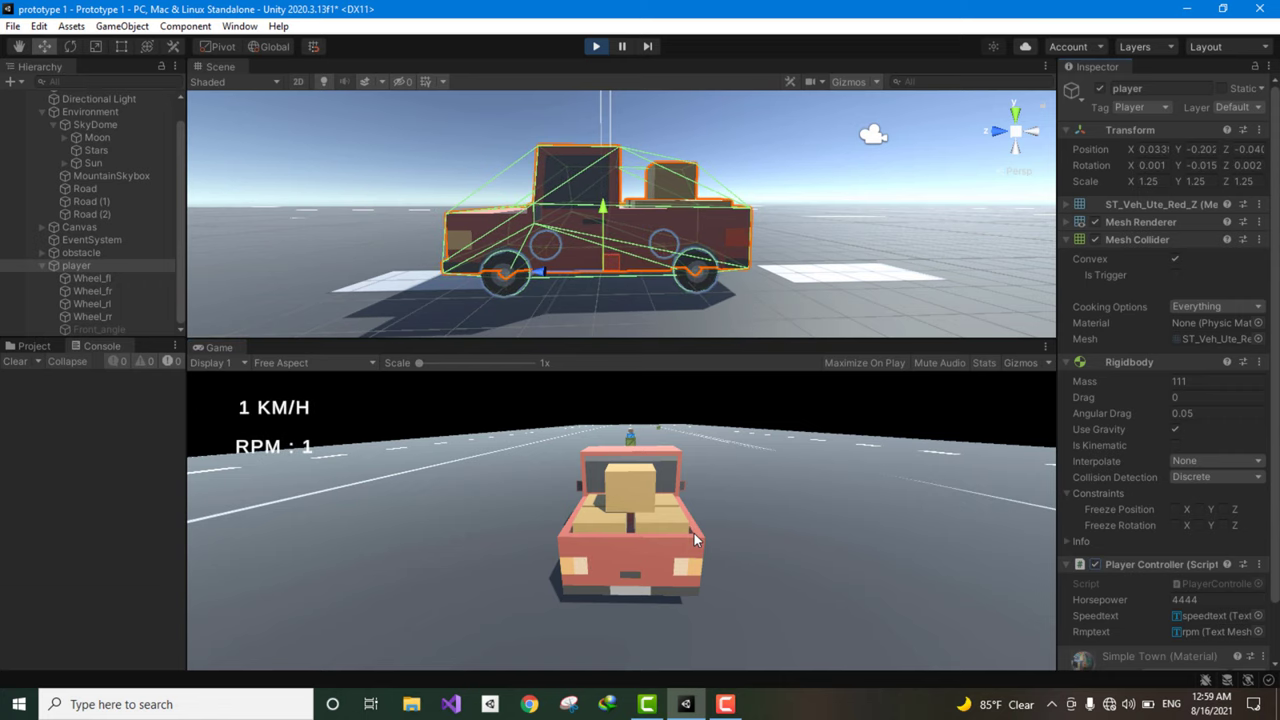
Test-drive the car steering right and left, then stop; player mass reads 1.
key(d)
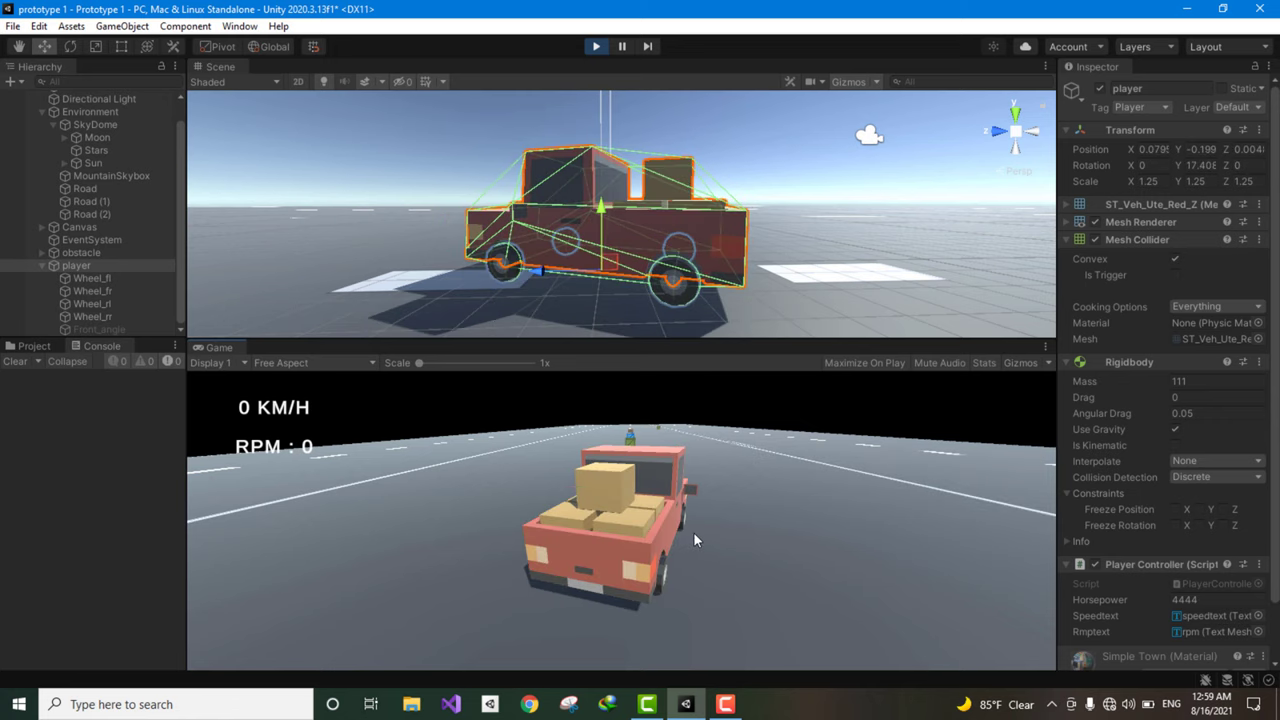
key(a)
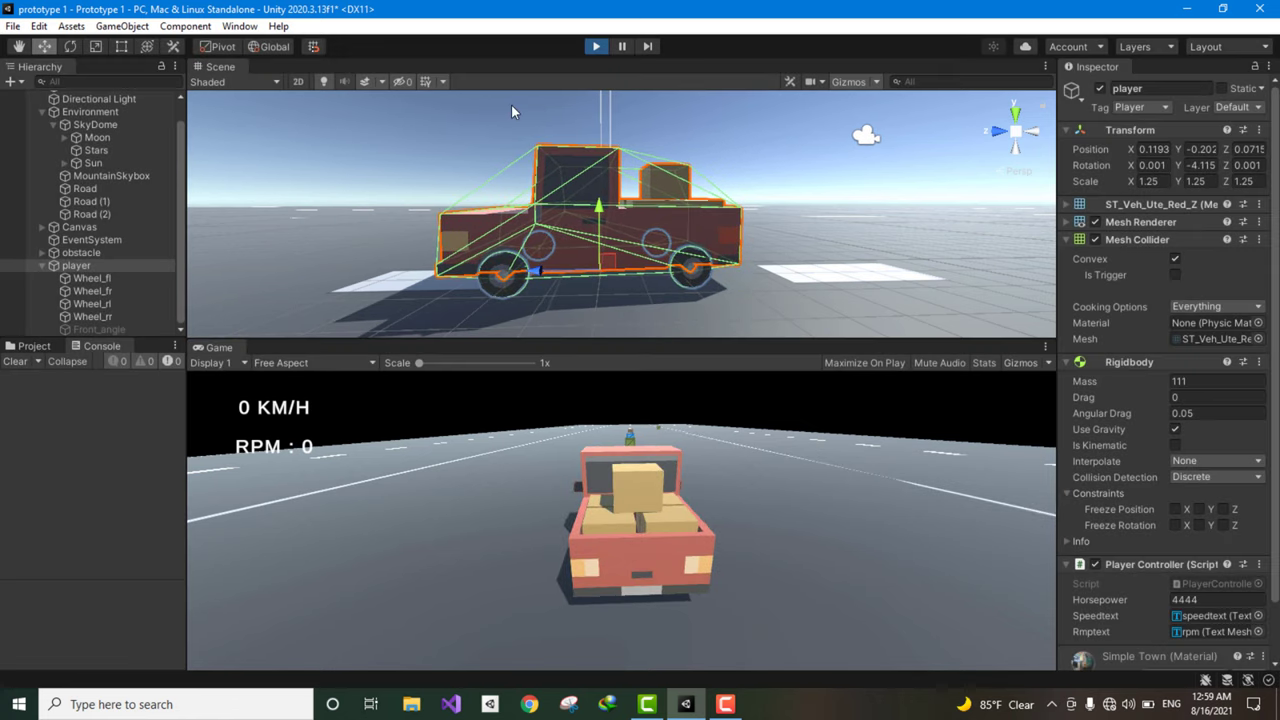
key(ctrl+p)
text(1)
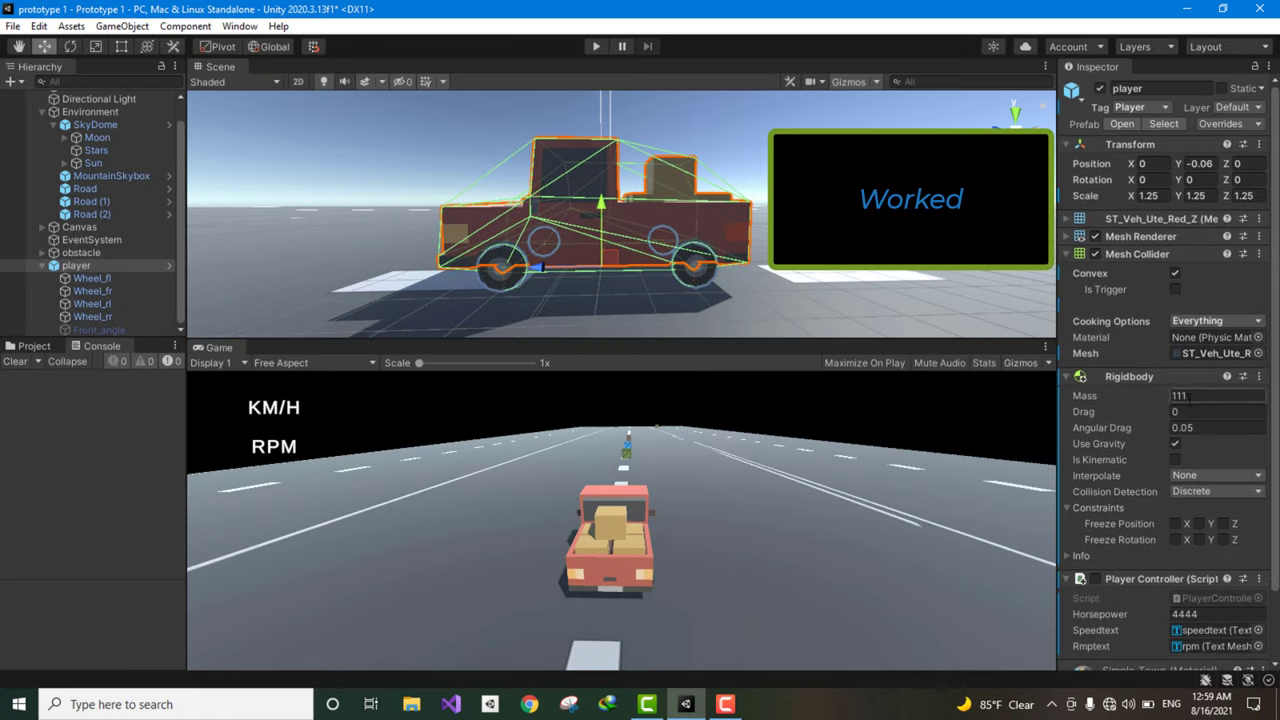
Restore Damper 4500 on all four wheels and run a short test where the car flies.
click(95, 278)
shift+click(112, 316)
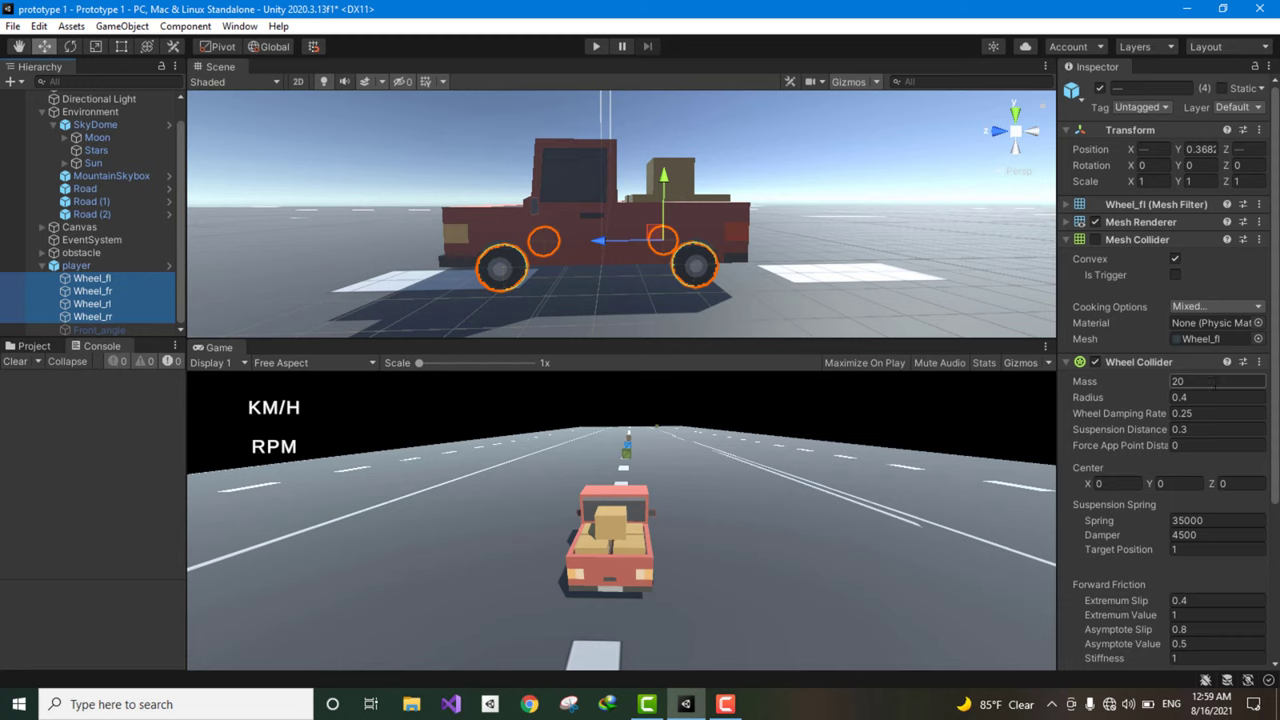
click(1184, 535)
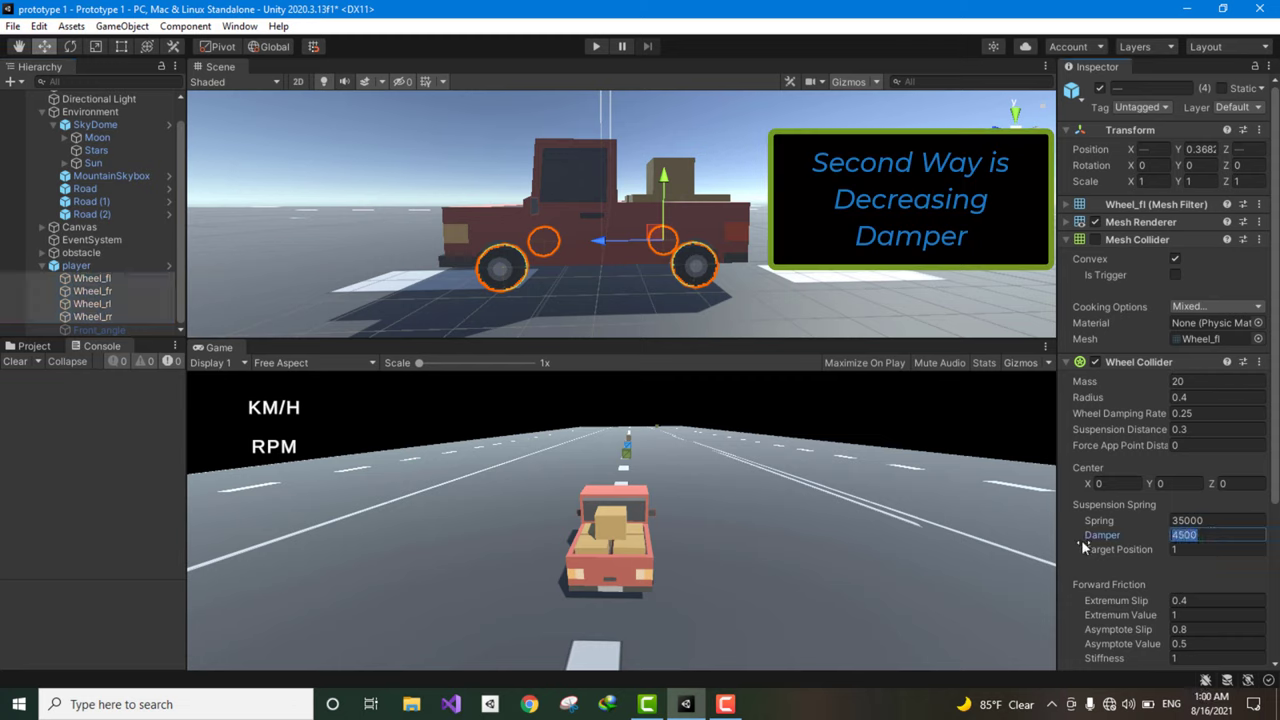
text(1)
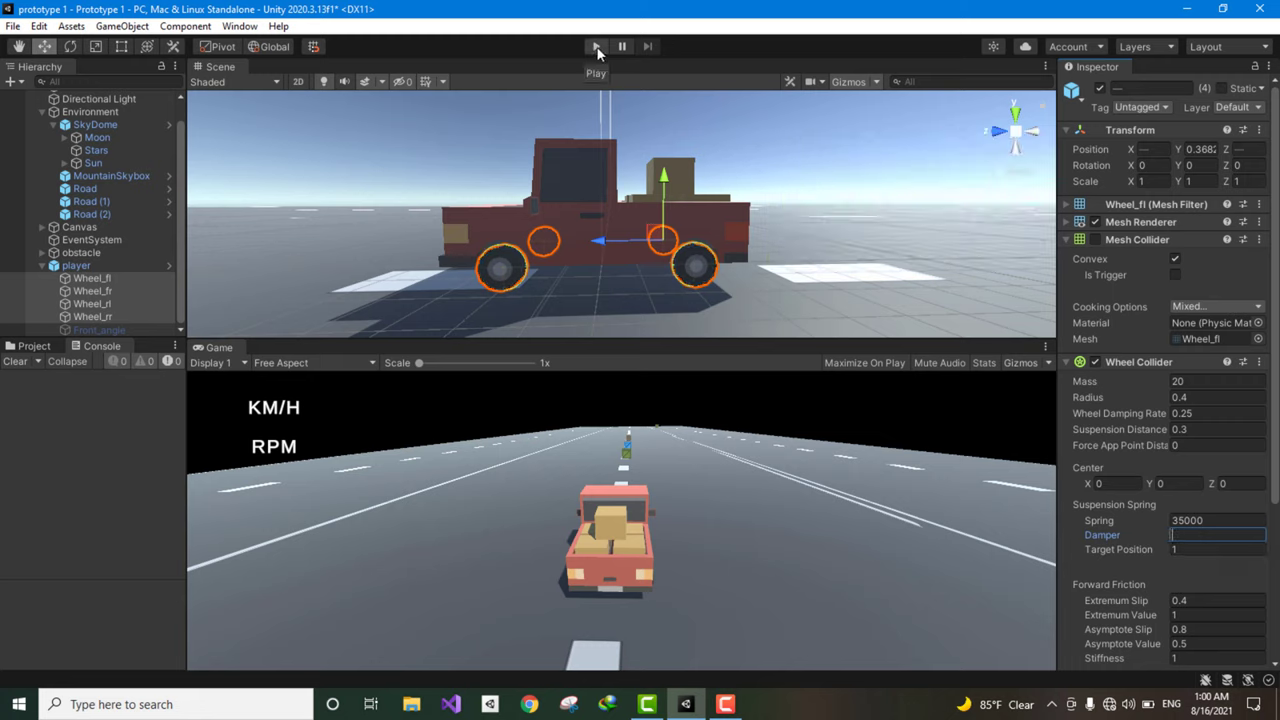
text(500)
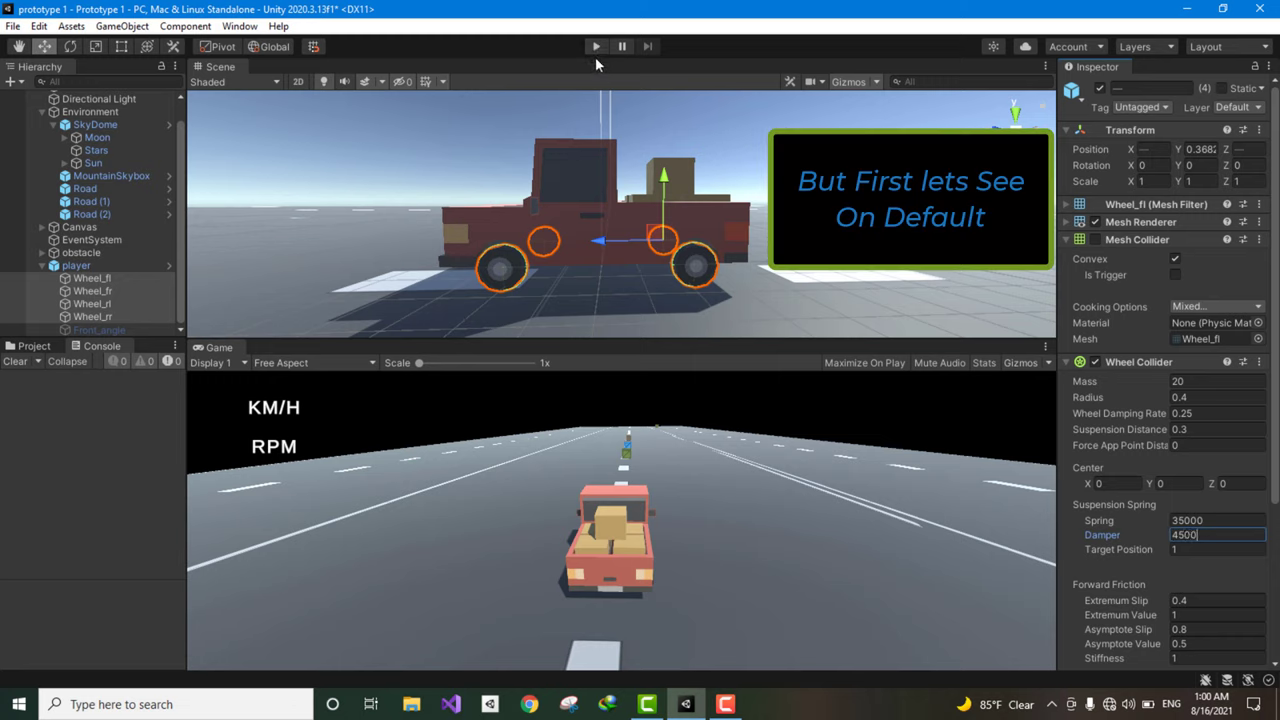
click(595, 52)
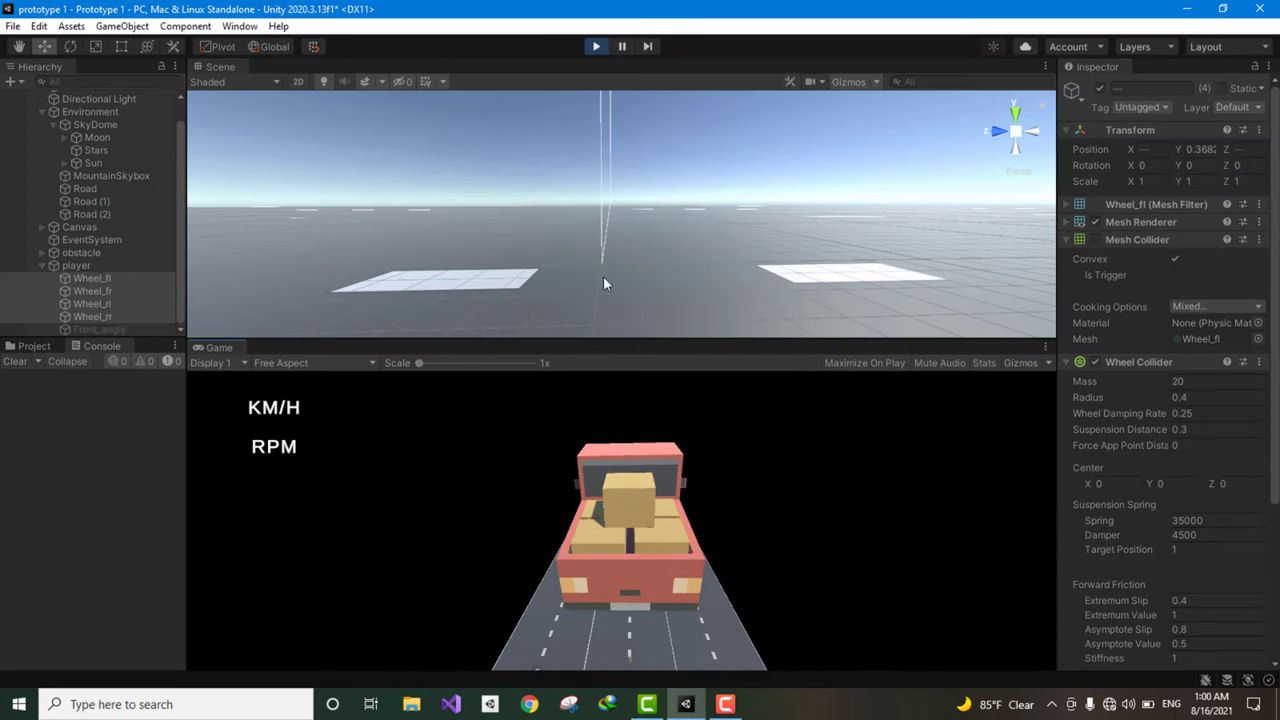
click(596, 46)
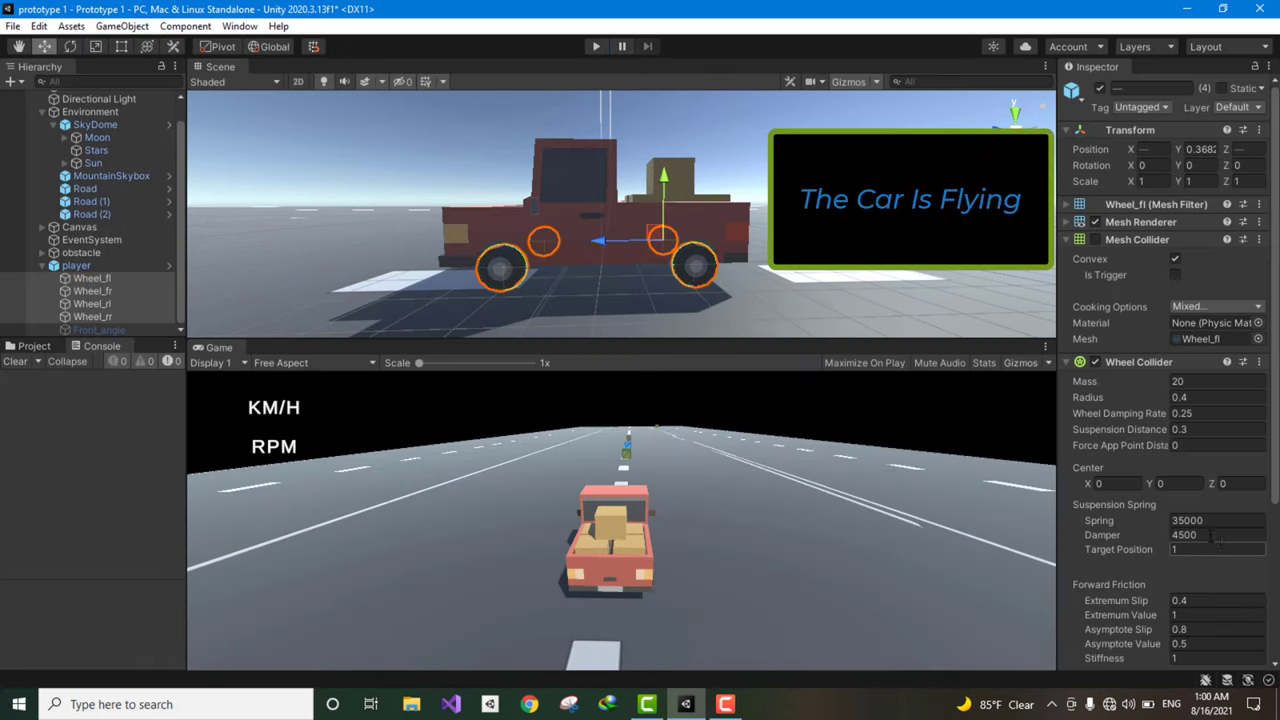
Set the wheels' Suspension Spring Damper to 1 and start a test run.
click(1208, 536)
text(1)
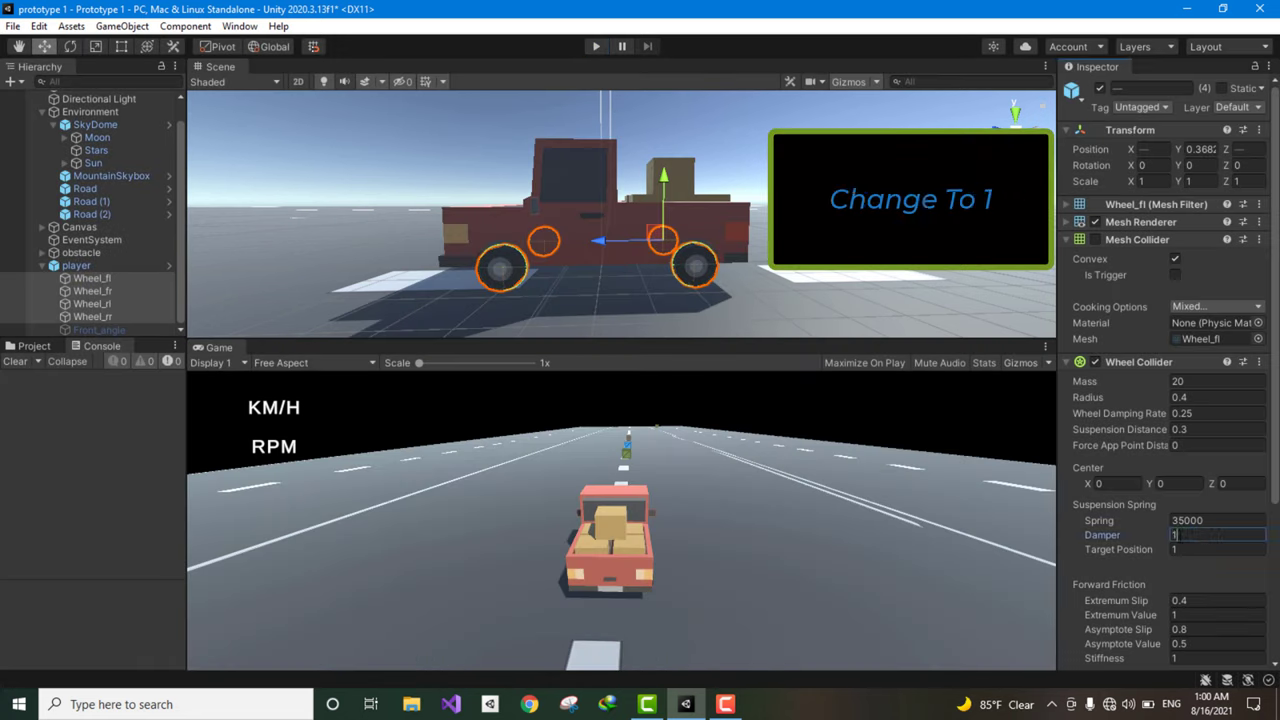
click(596, 46)
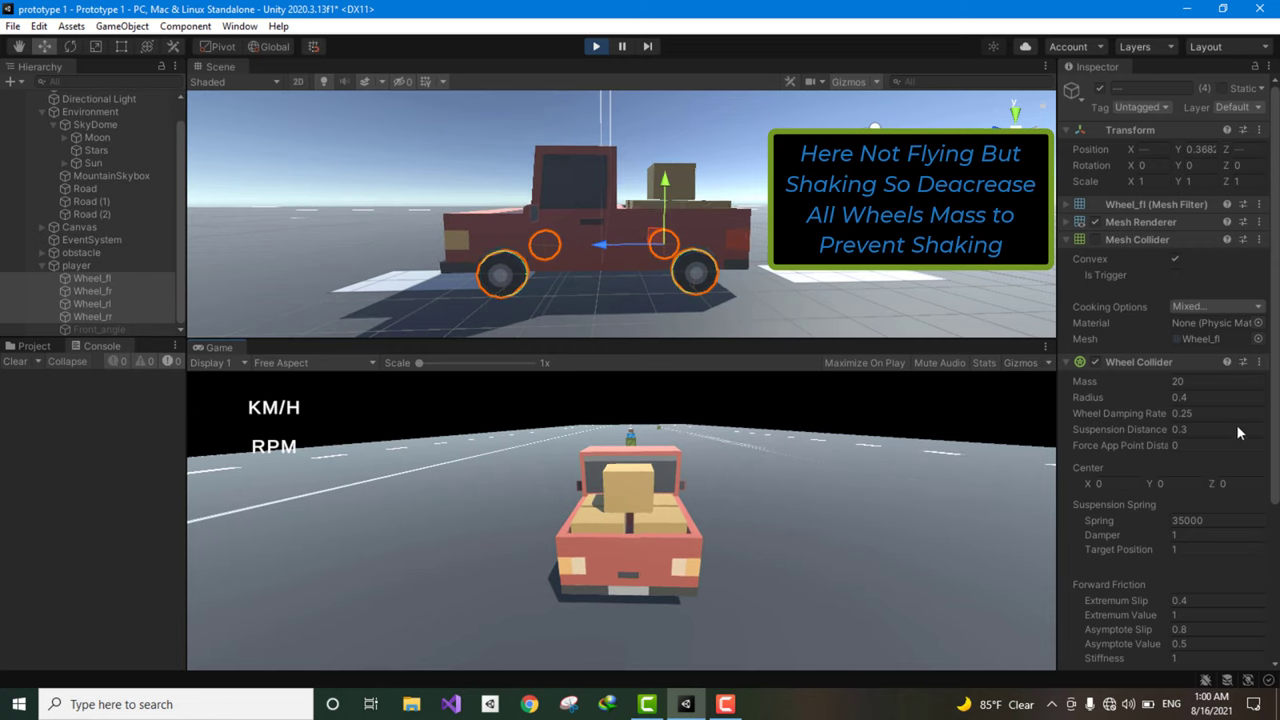
Change the Wheel Collider Mass from 20 to 1.
click(1200, 381)
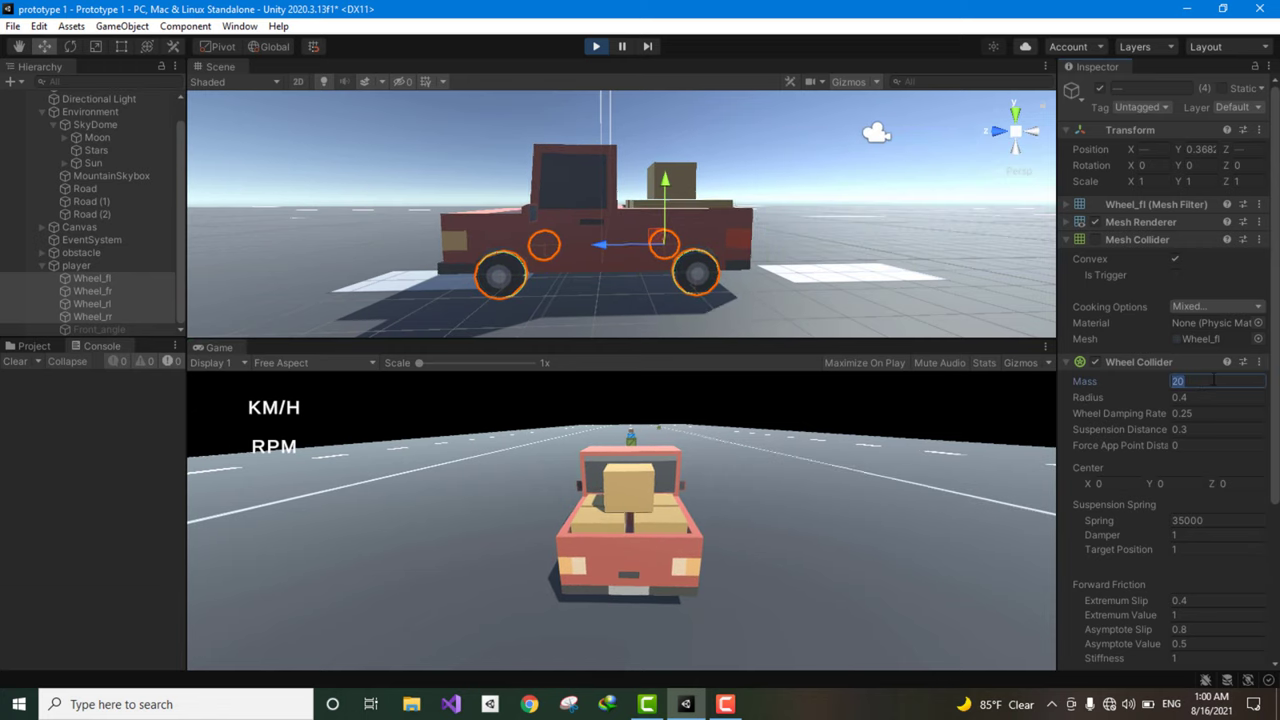
text(1)
key(Return)
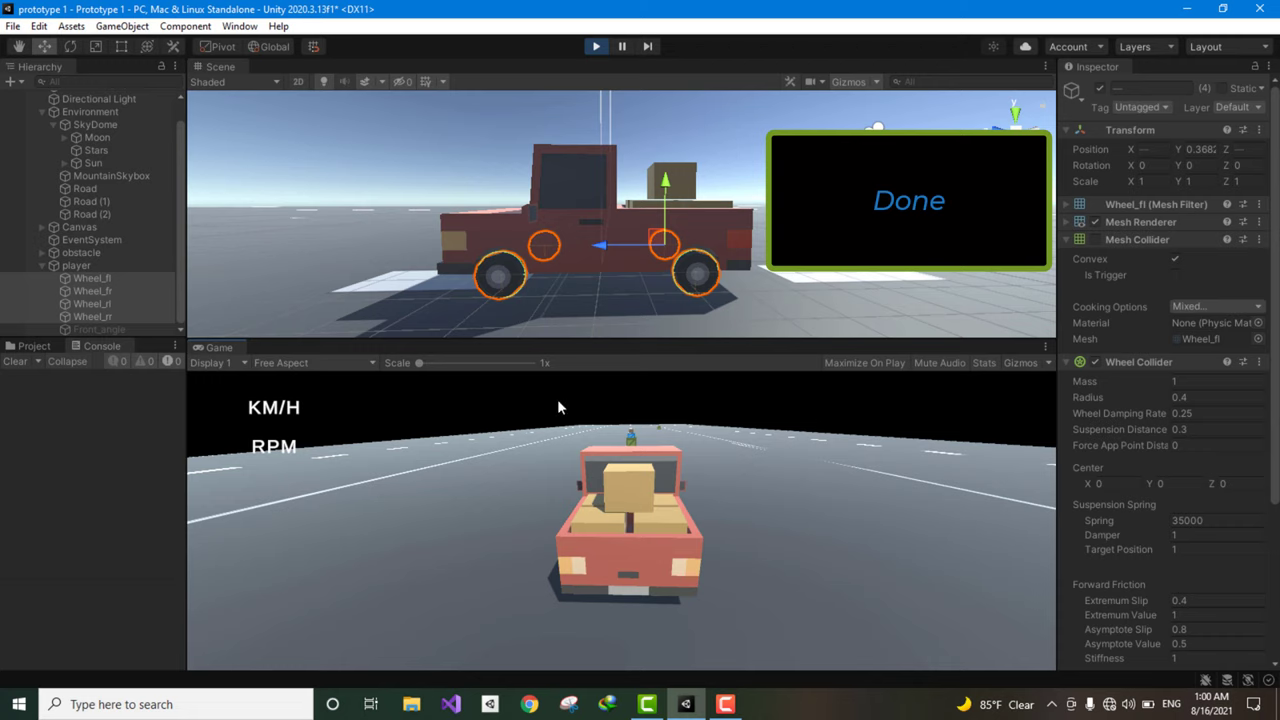
Stop the run, check Damper 4500 and Suspension Distance 0.3, and start a new test.
click(597, 47)
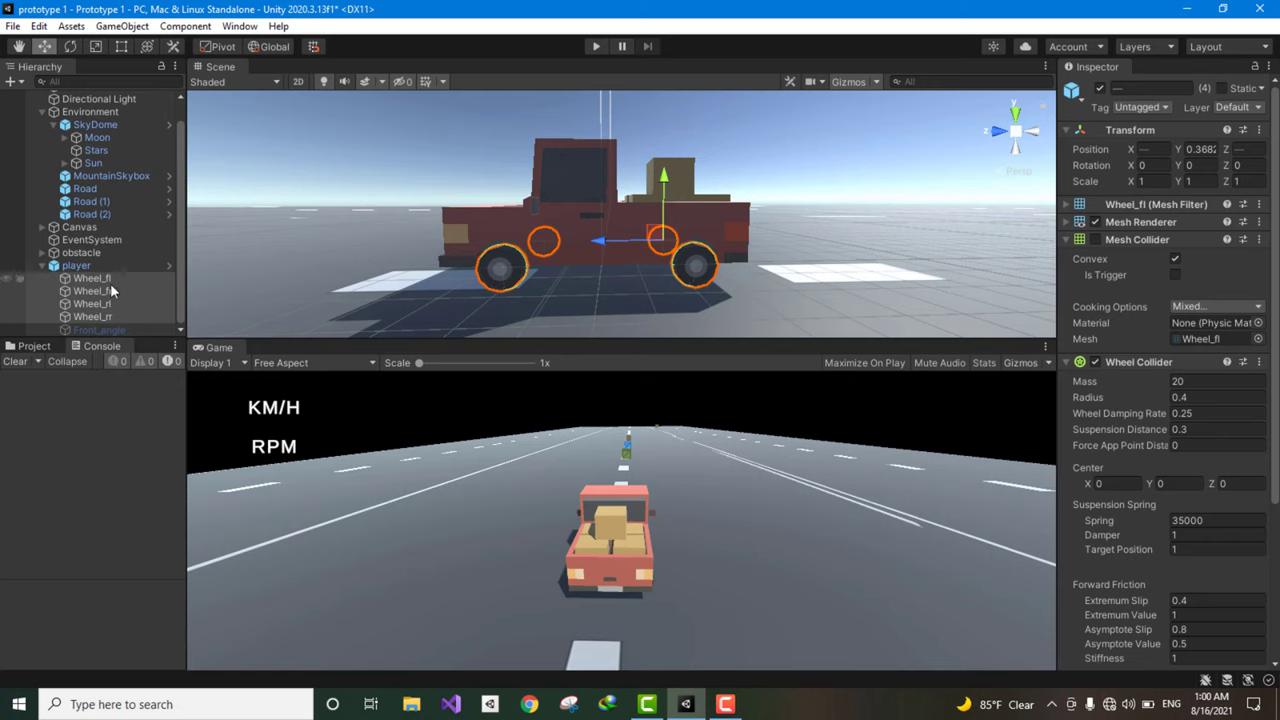
click(1185, 535)
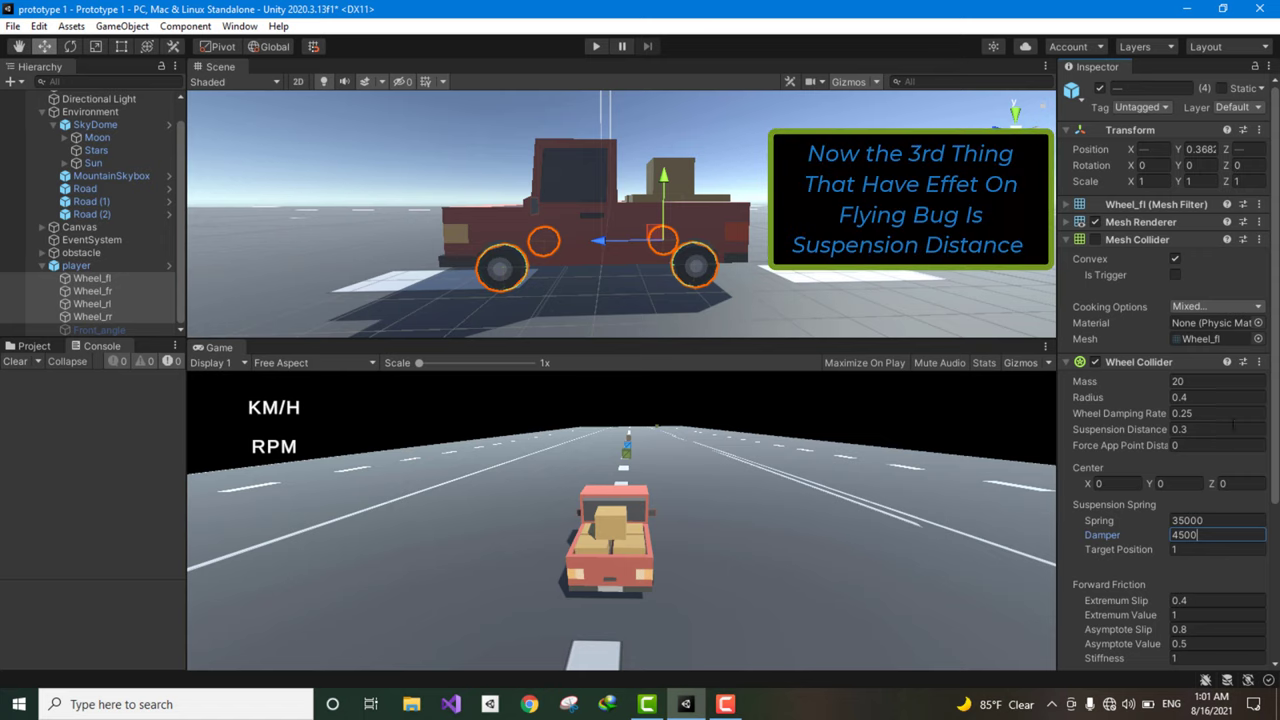
click(1230, 429)
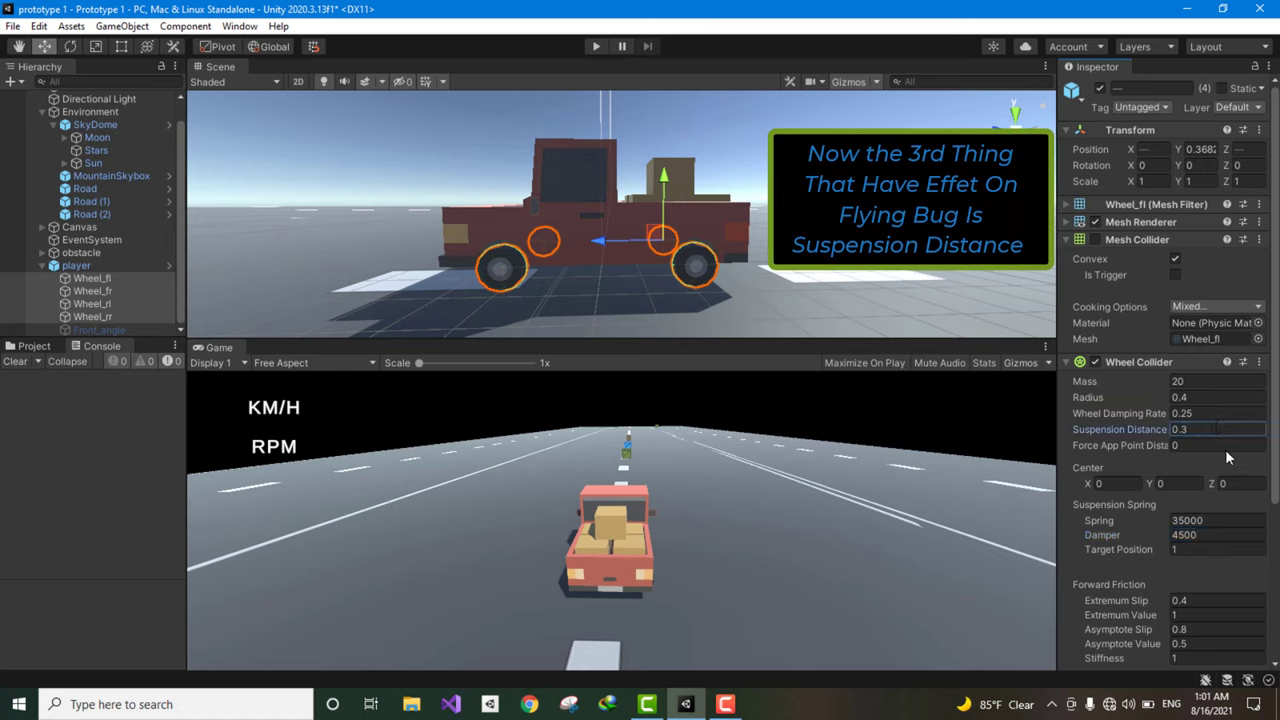
click(596, 47)
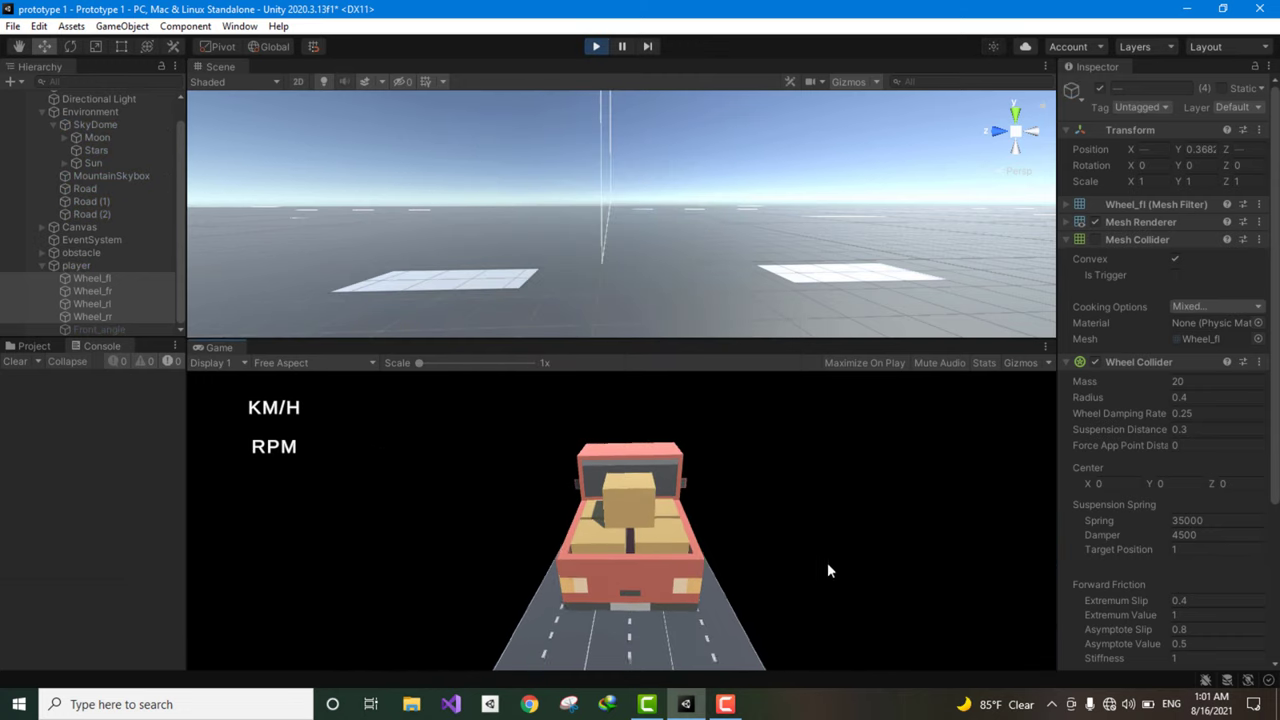
Stop the game and zoom and pan the Scene view to frame the truck's wheels.
click(596, 46)
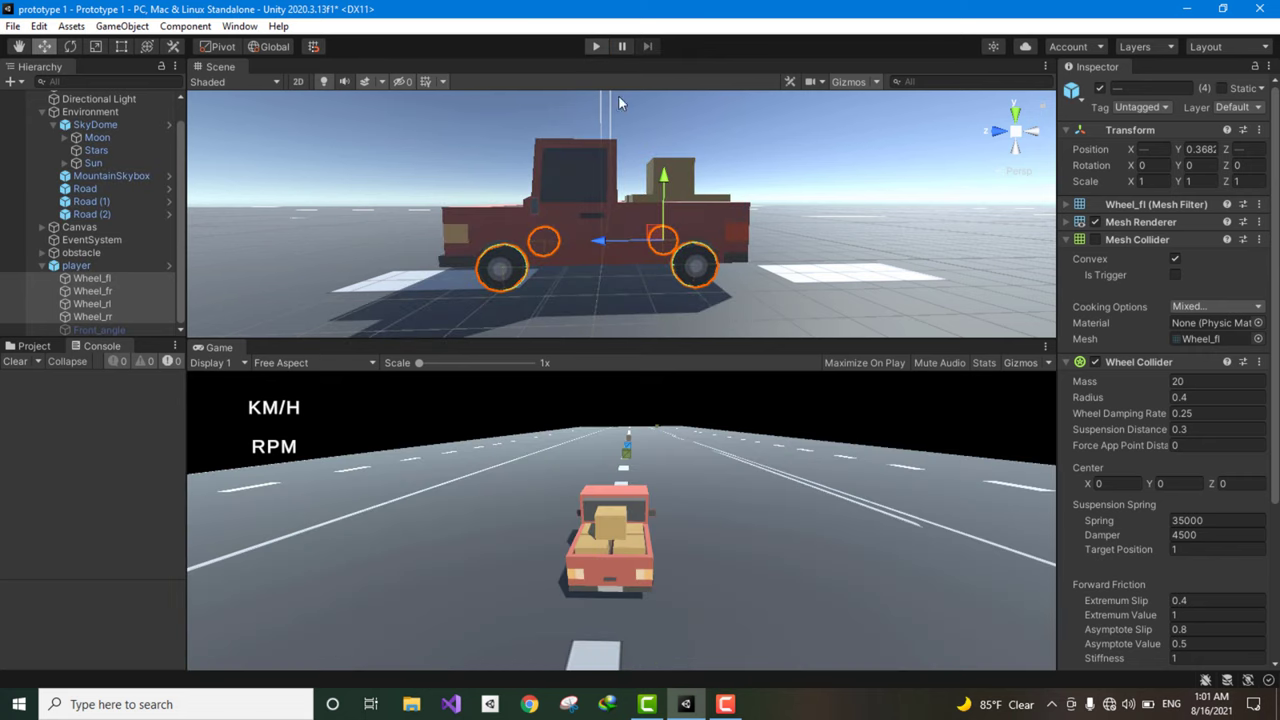
scroll(620, 215, up, 5)
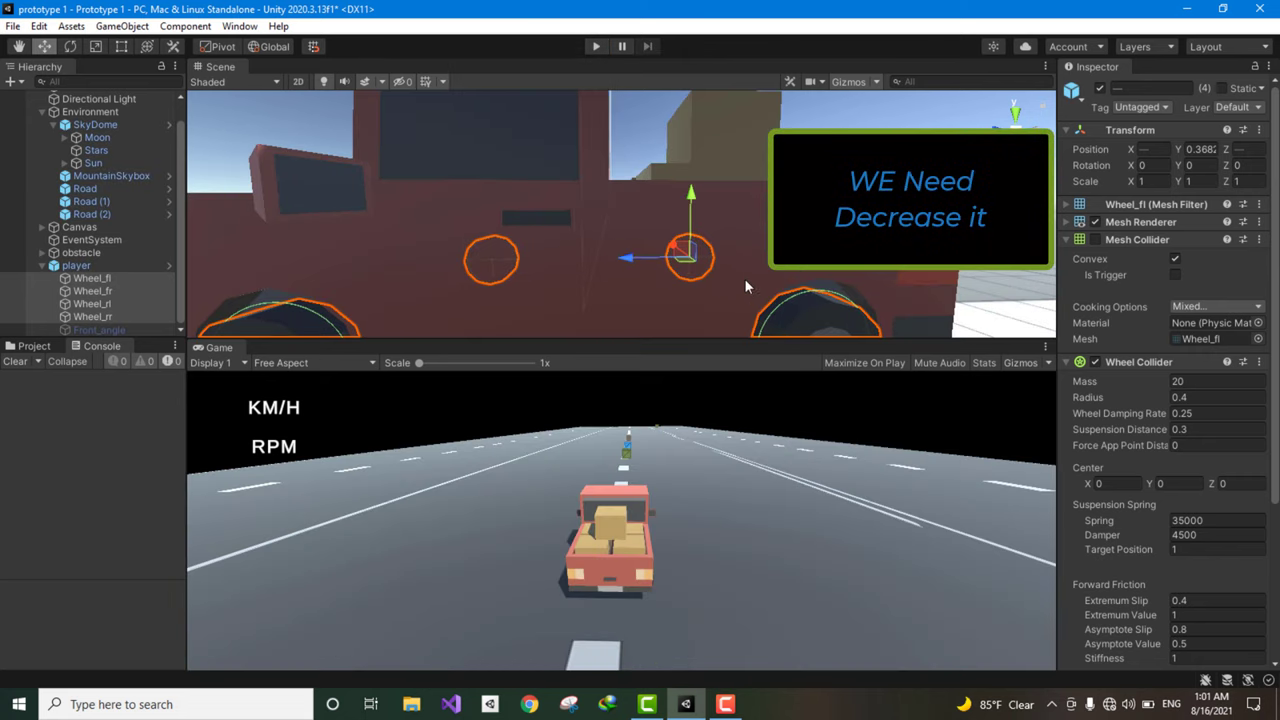
click(19, 46)
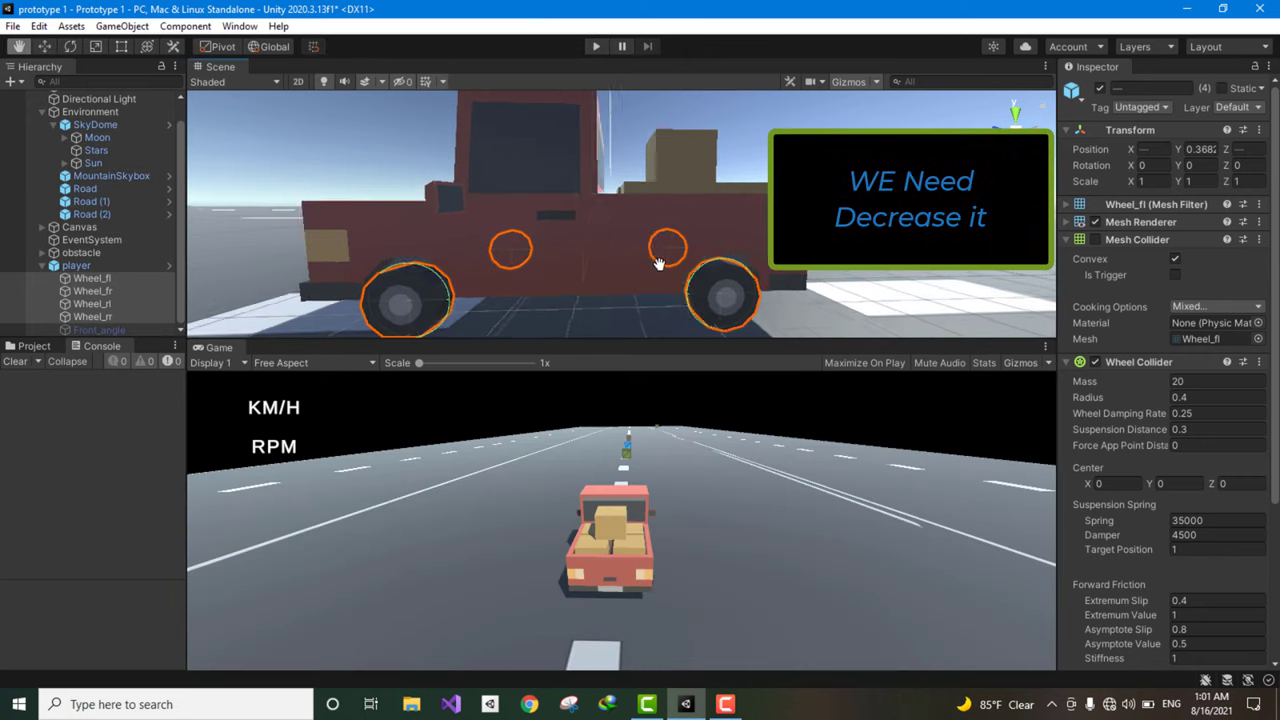
drag(663, 251, 645, 263)
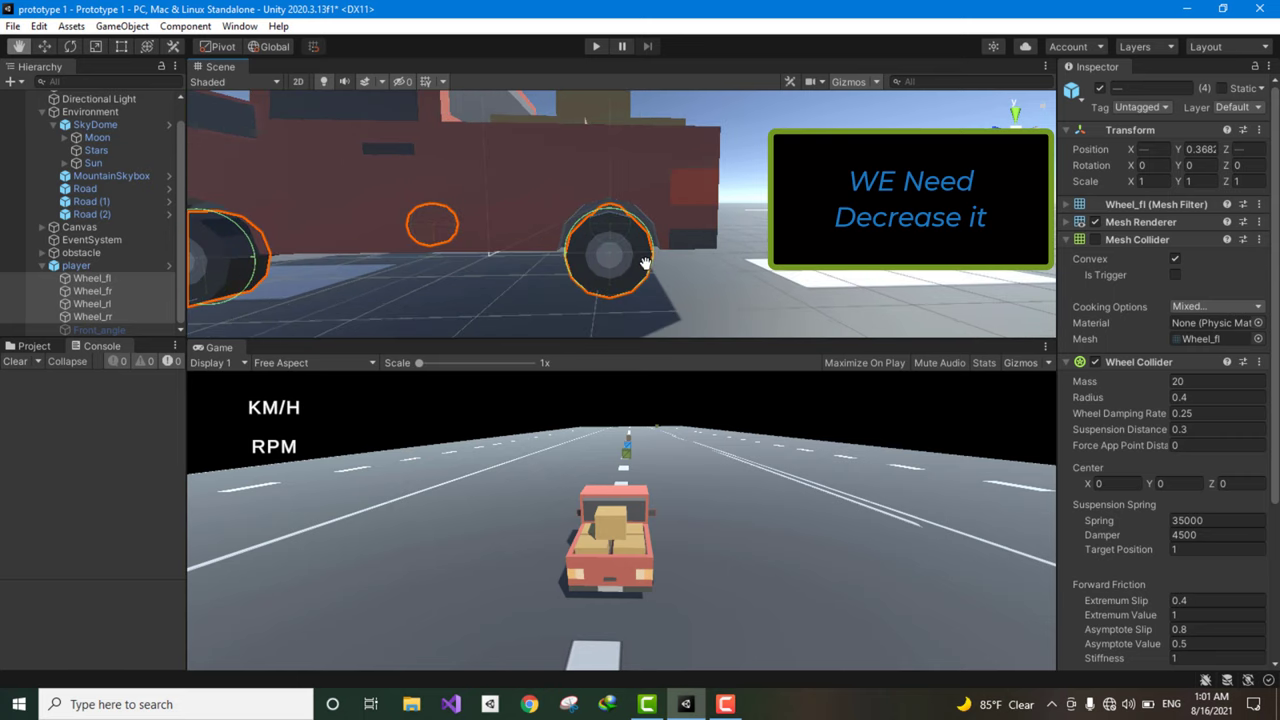
scroll(645, 263, up, 2)
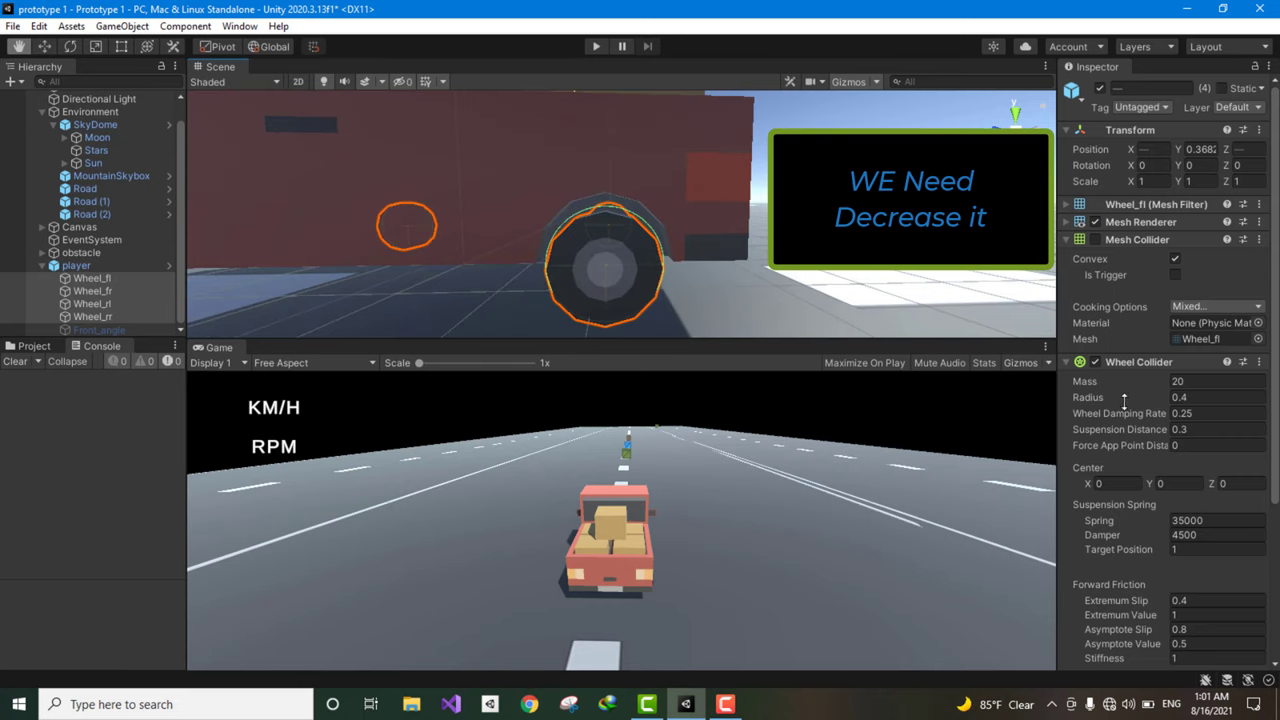
Set the wheels' Suspension Distance to 0.0001 and play the game again.
click(1190, 429)
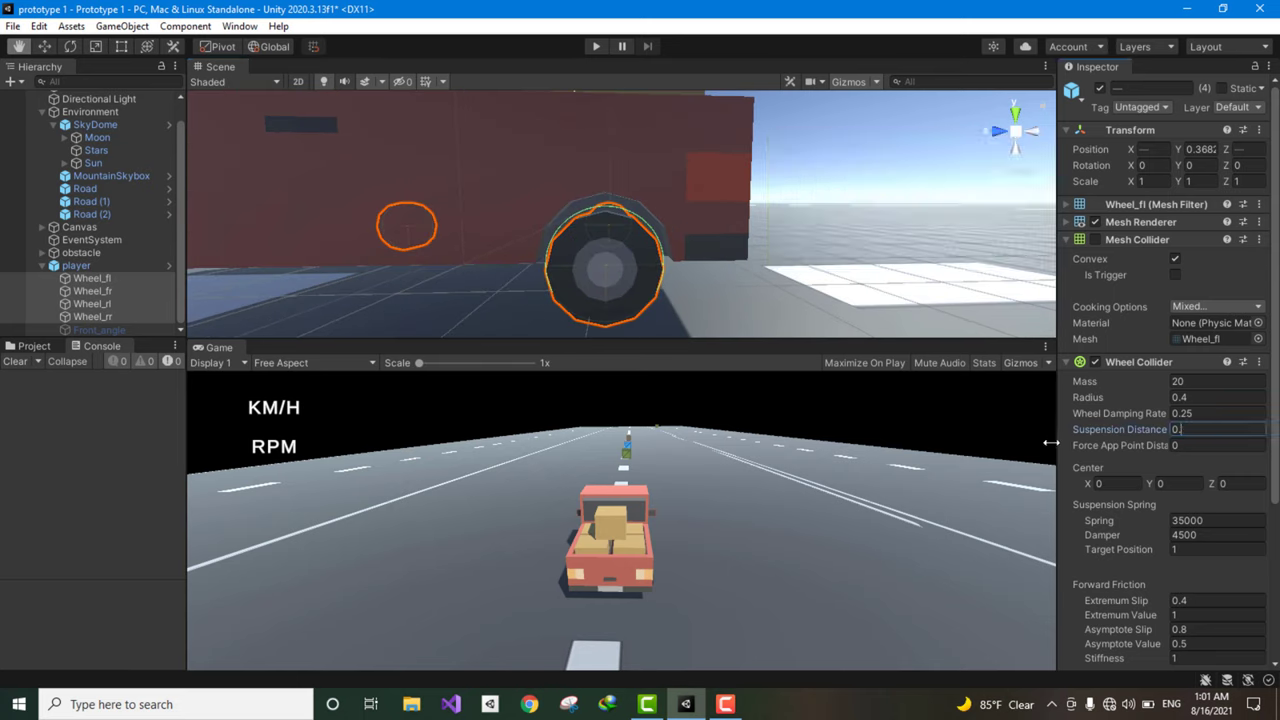
text(6)
text(0)
text(0)
text(1)
scroll(744, 261, down, 2)
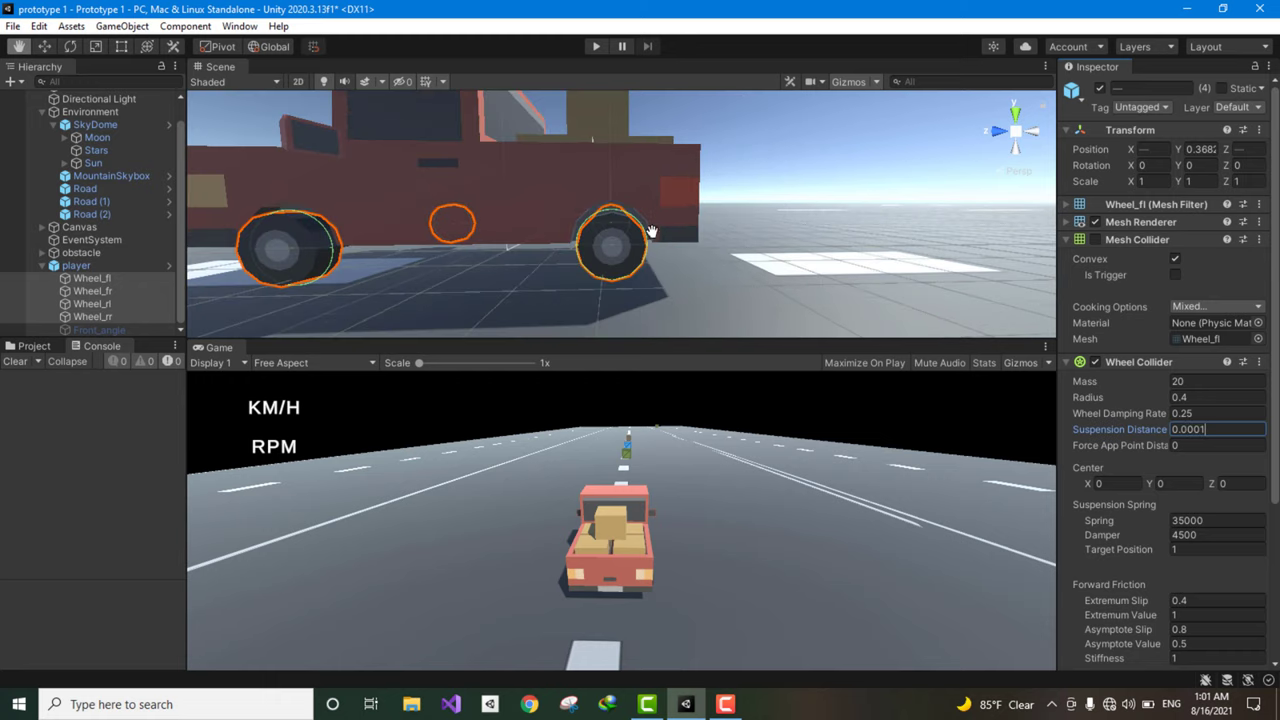
click(595, 45)
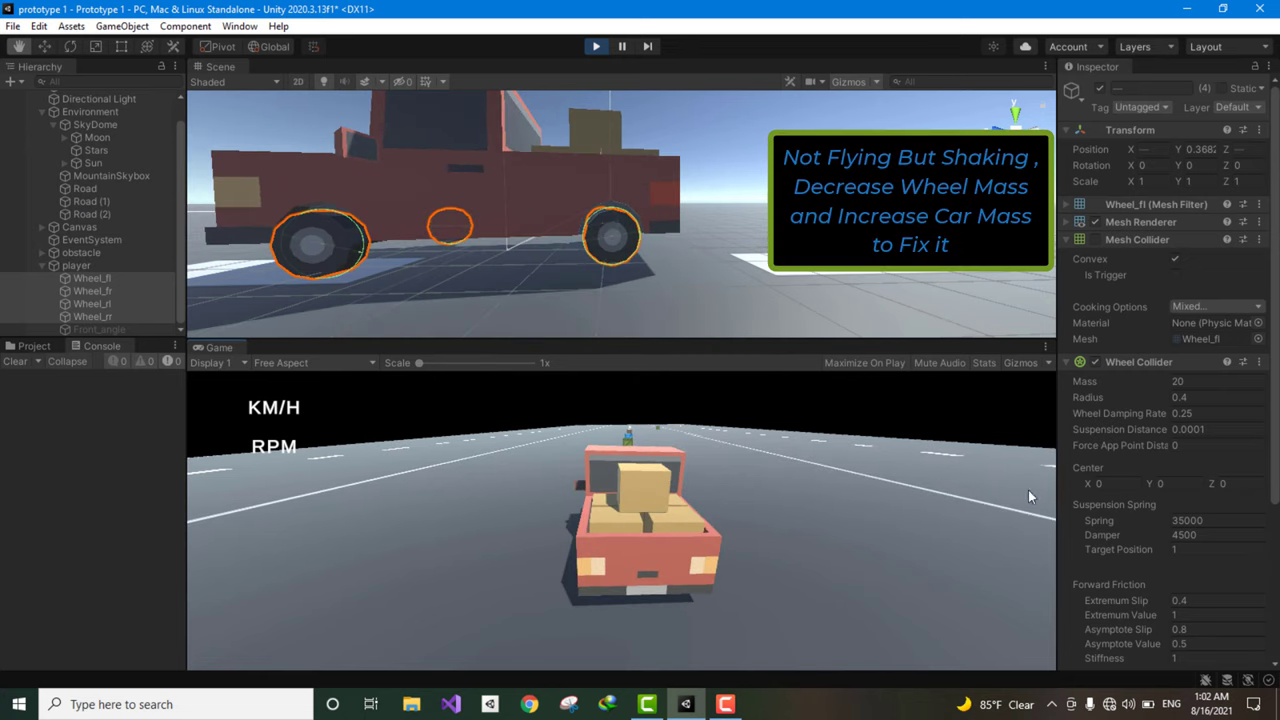
Set the Wheel Collider Mass to 1 during play.
click(1200, 381)
text(1)
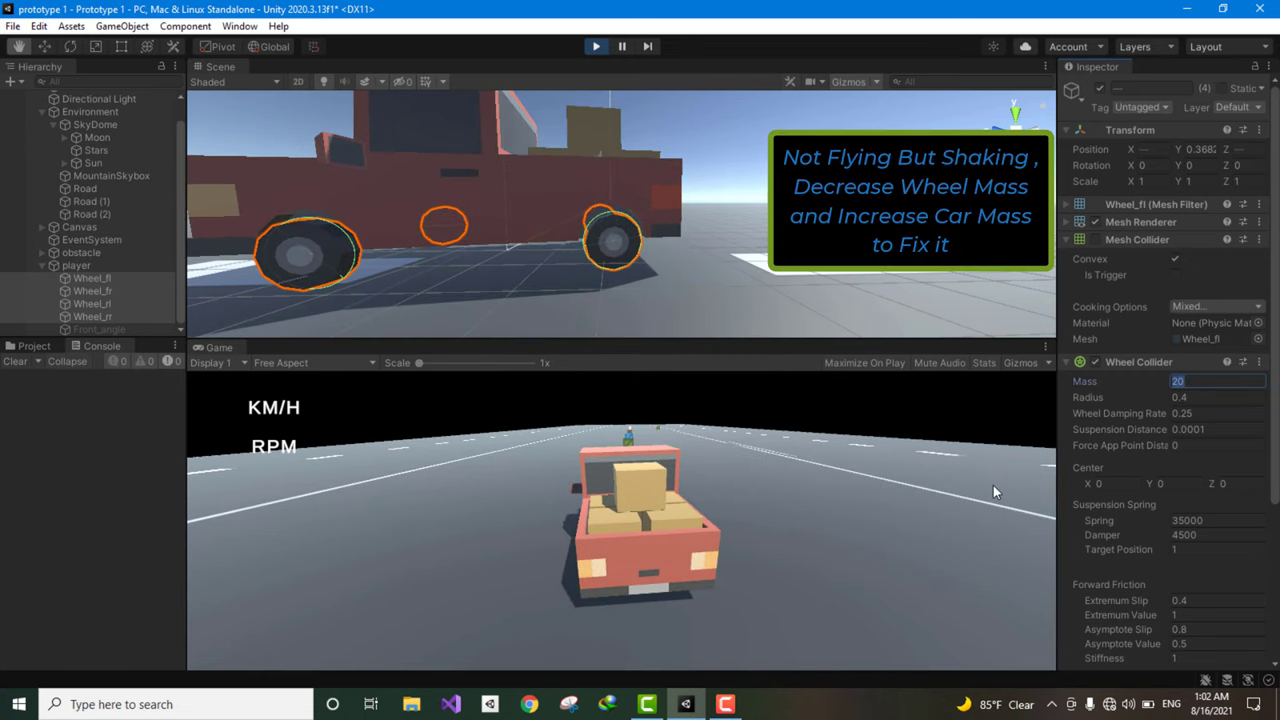
key(Return)
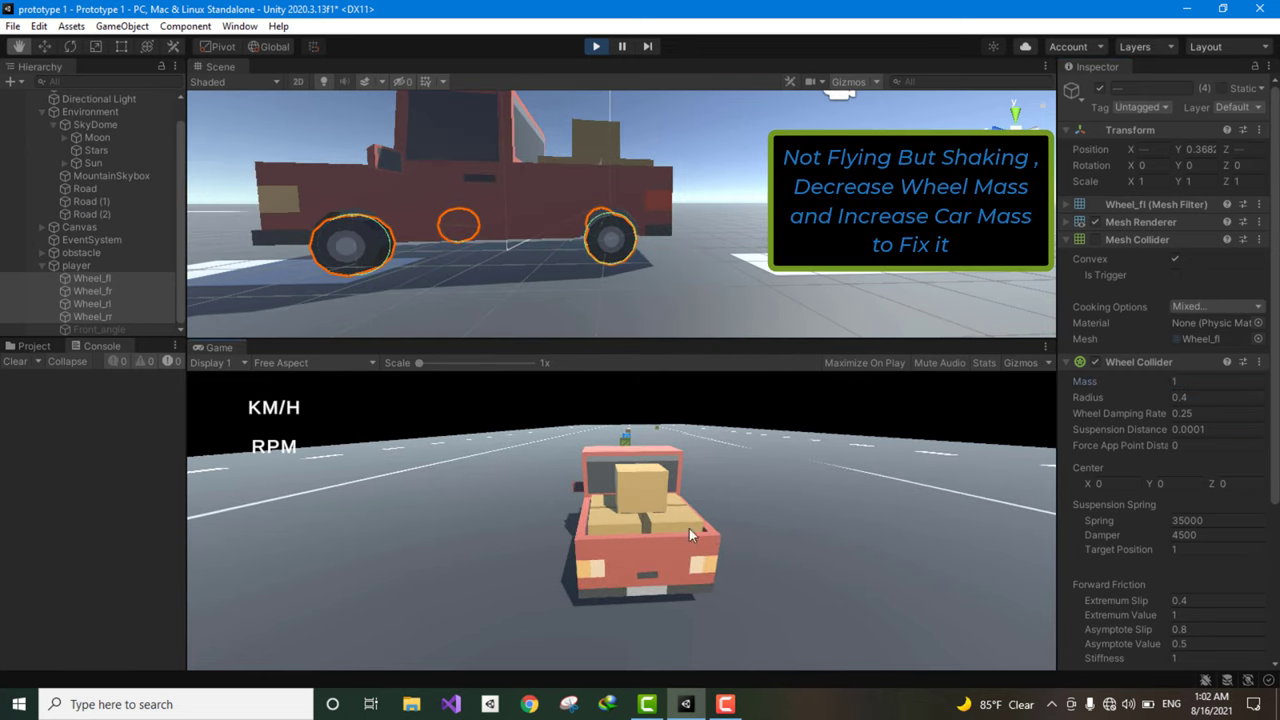
Set the player truck's Rigidbody Mass to 11, then to 22.
click(76, 265)
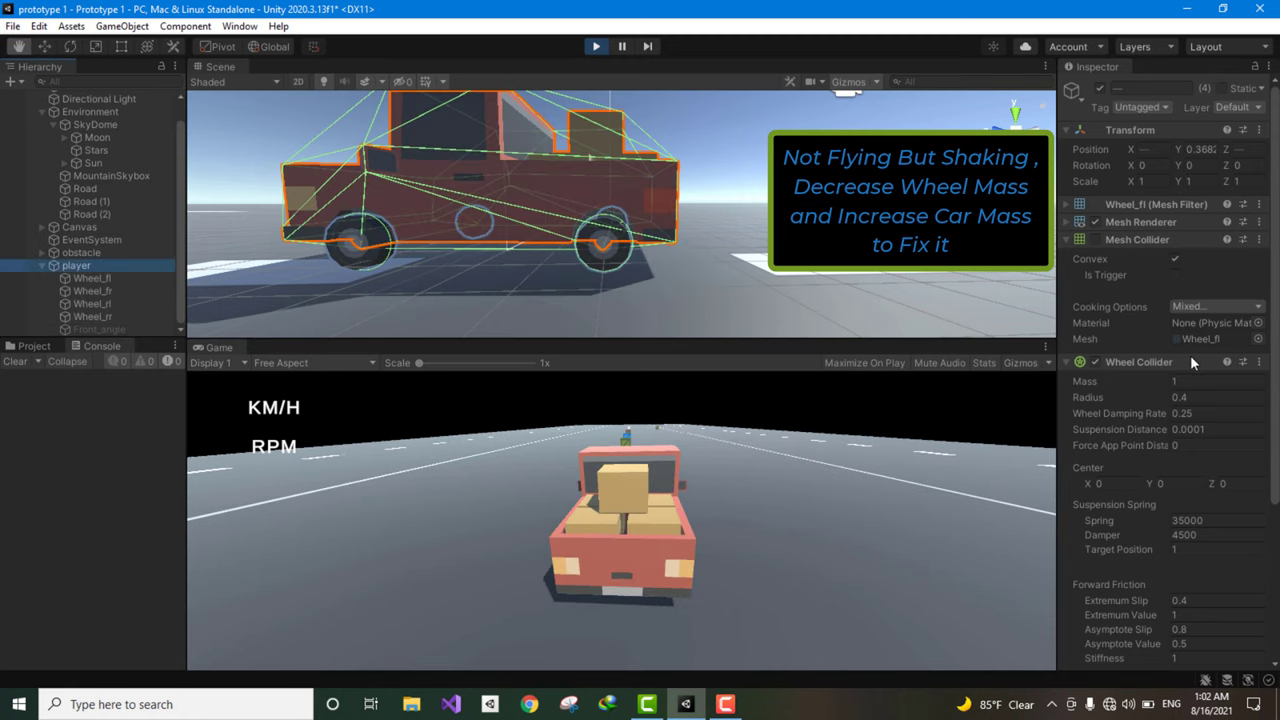
click(1195, 381)
text(11)
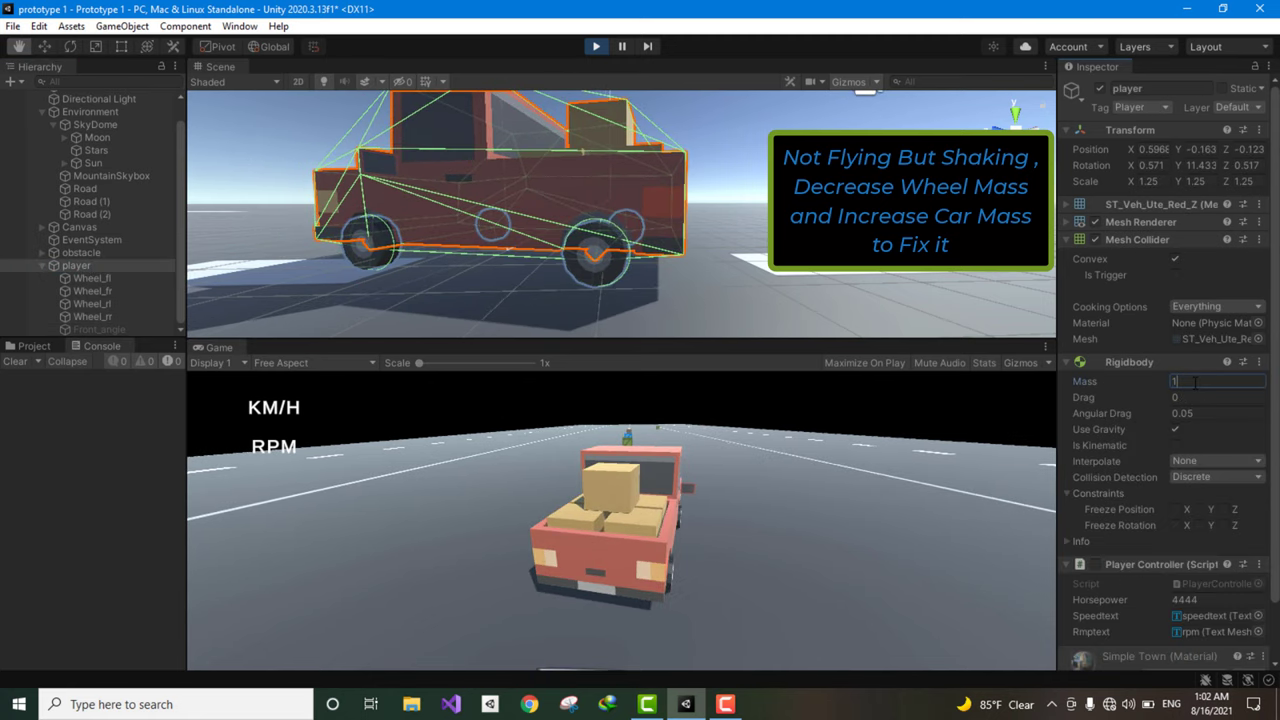
click(680, 521)
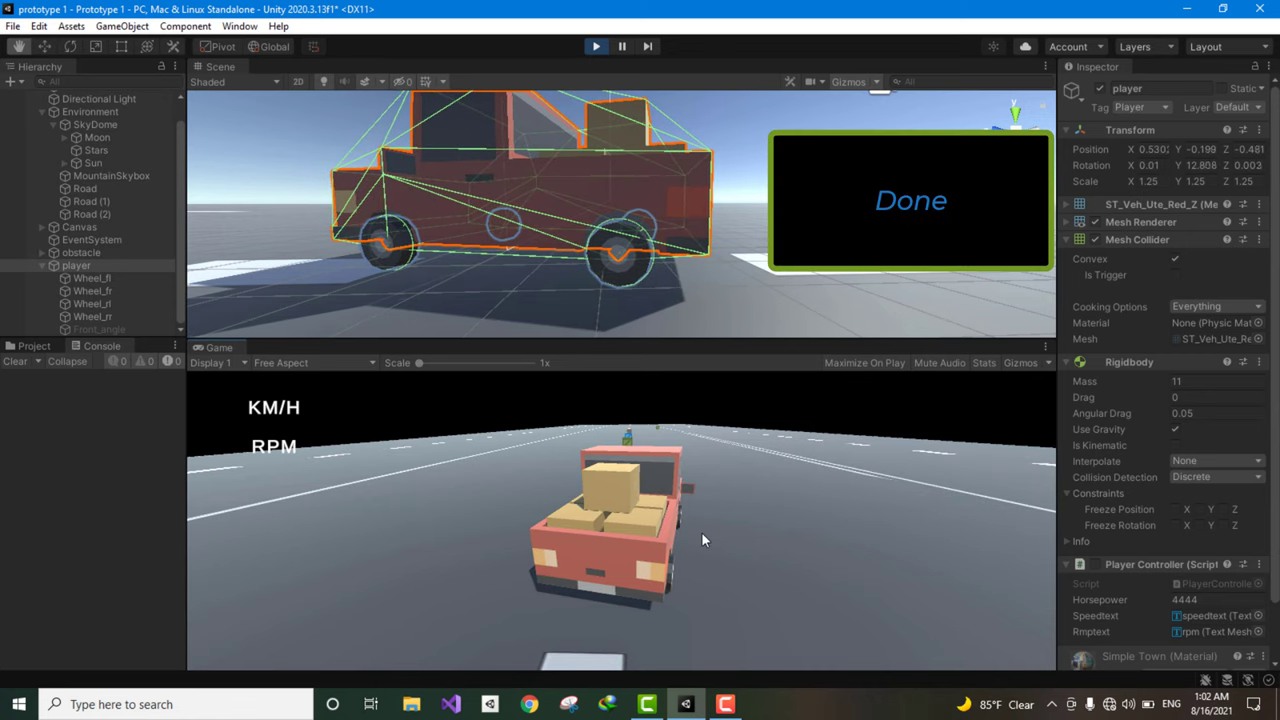
click(1192, 382)
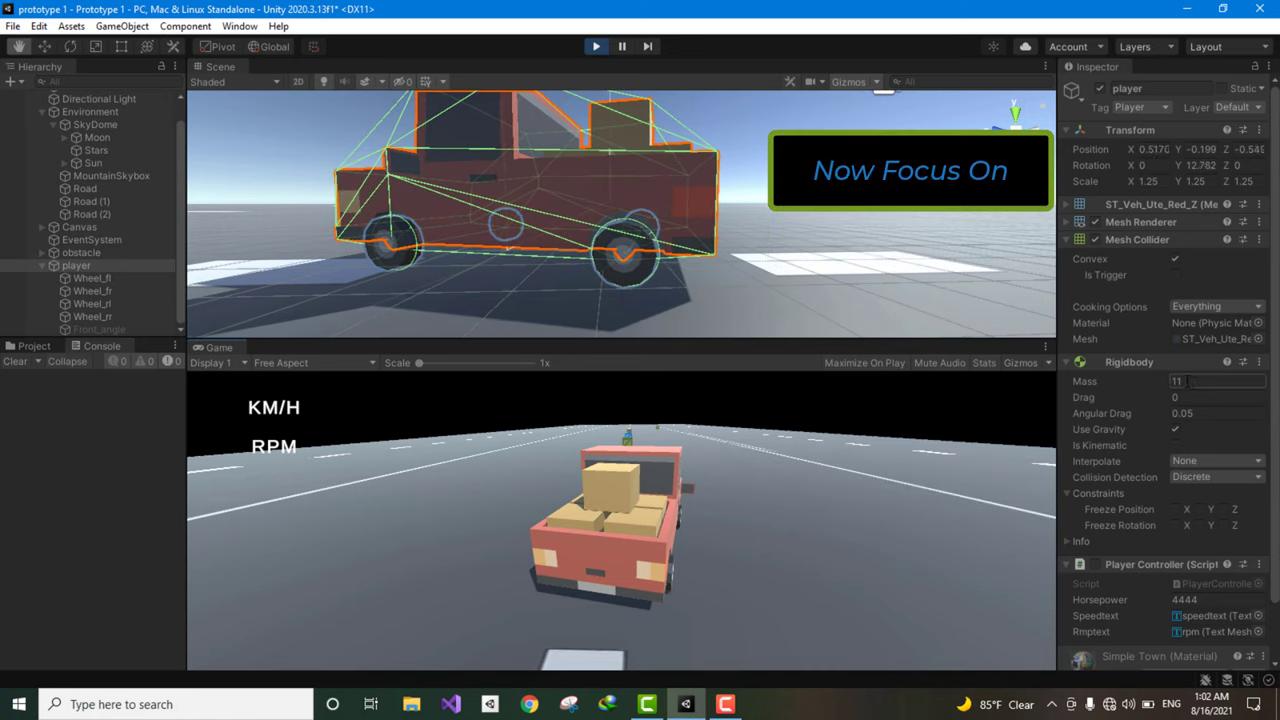
text(22)
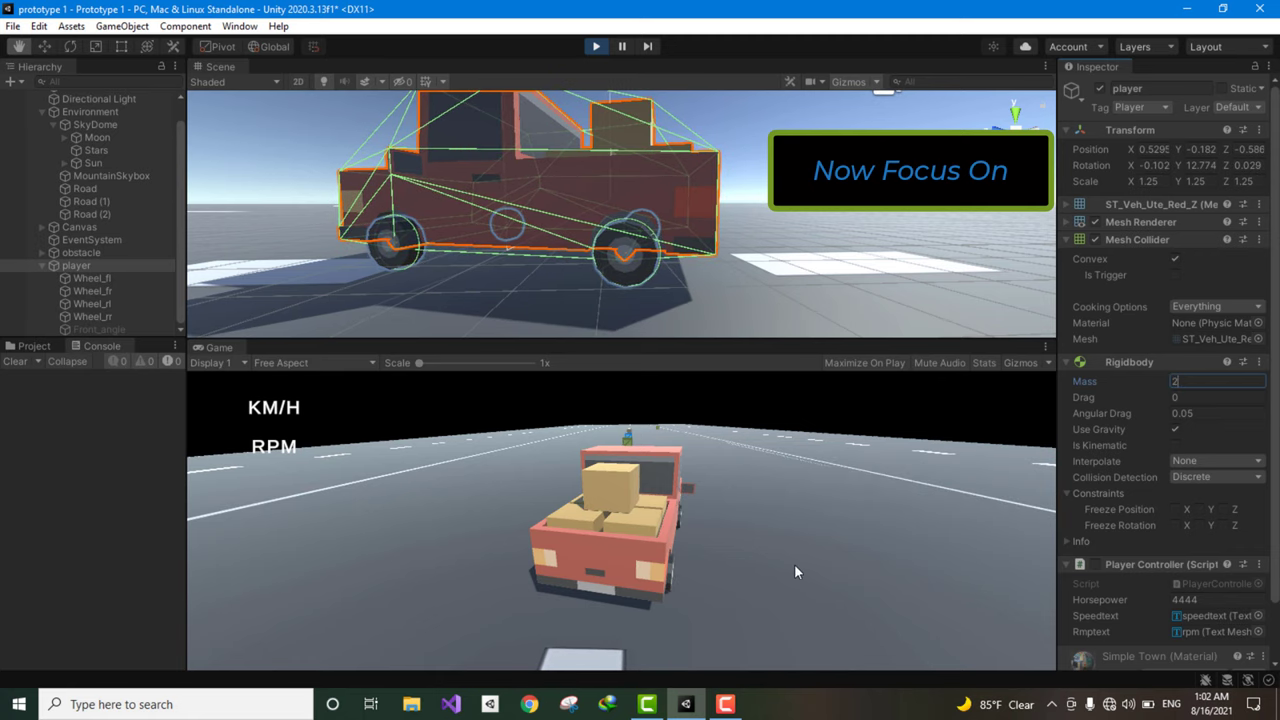
click(792, 565)
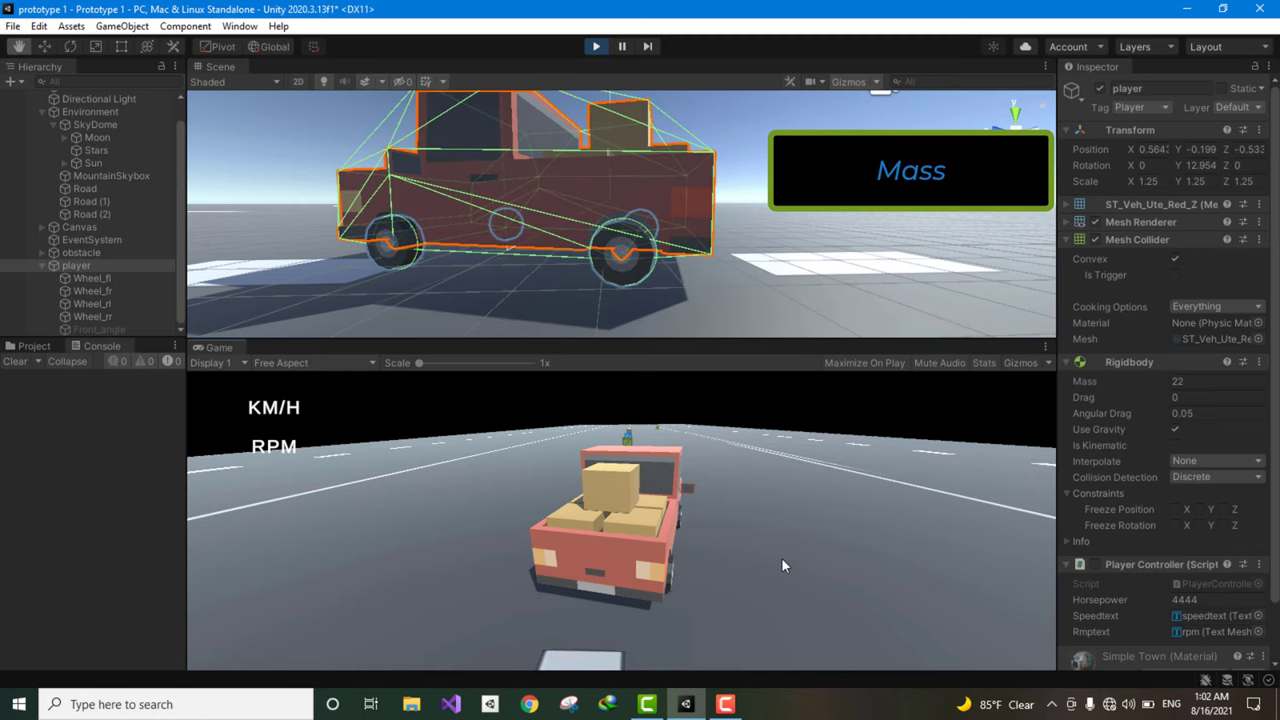
Stop play mode, reselect the four wheels and the player, zoom out, and switch to Camtasia.
click(603, 49)
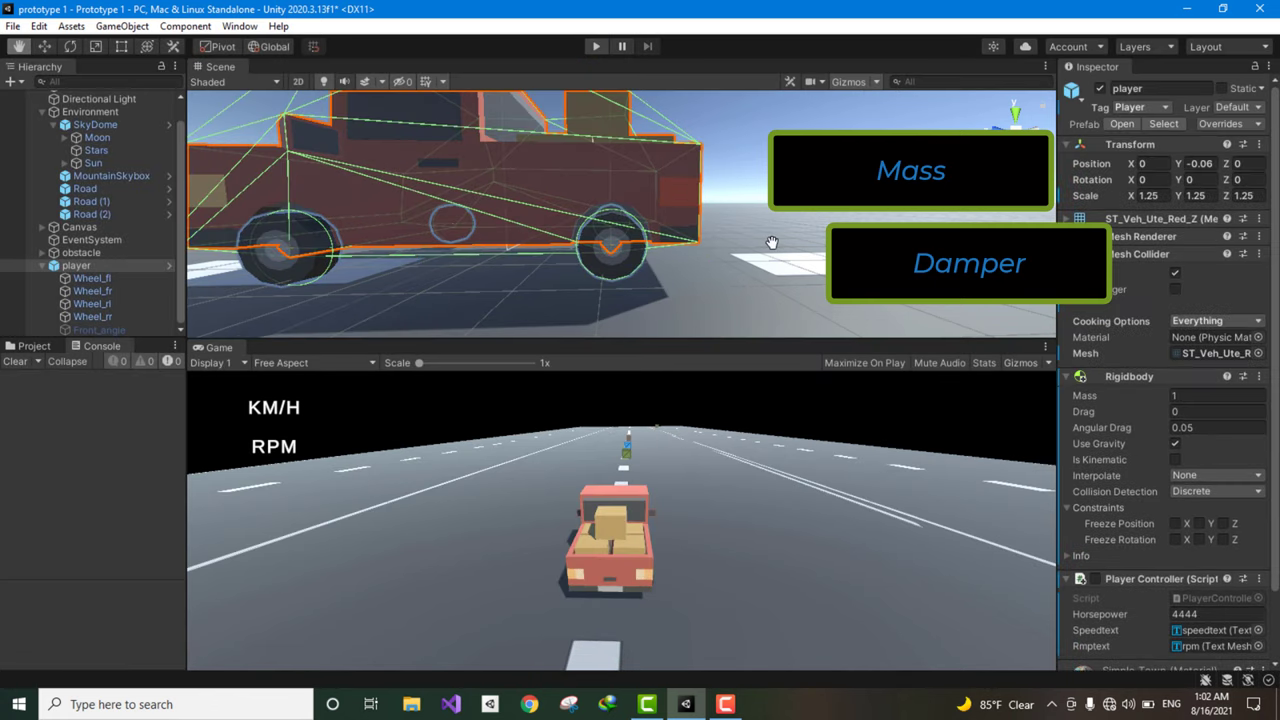
double_click(92, 278)
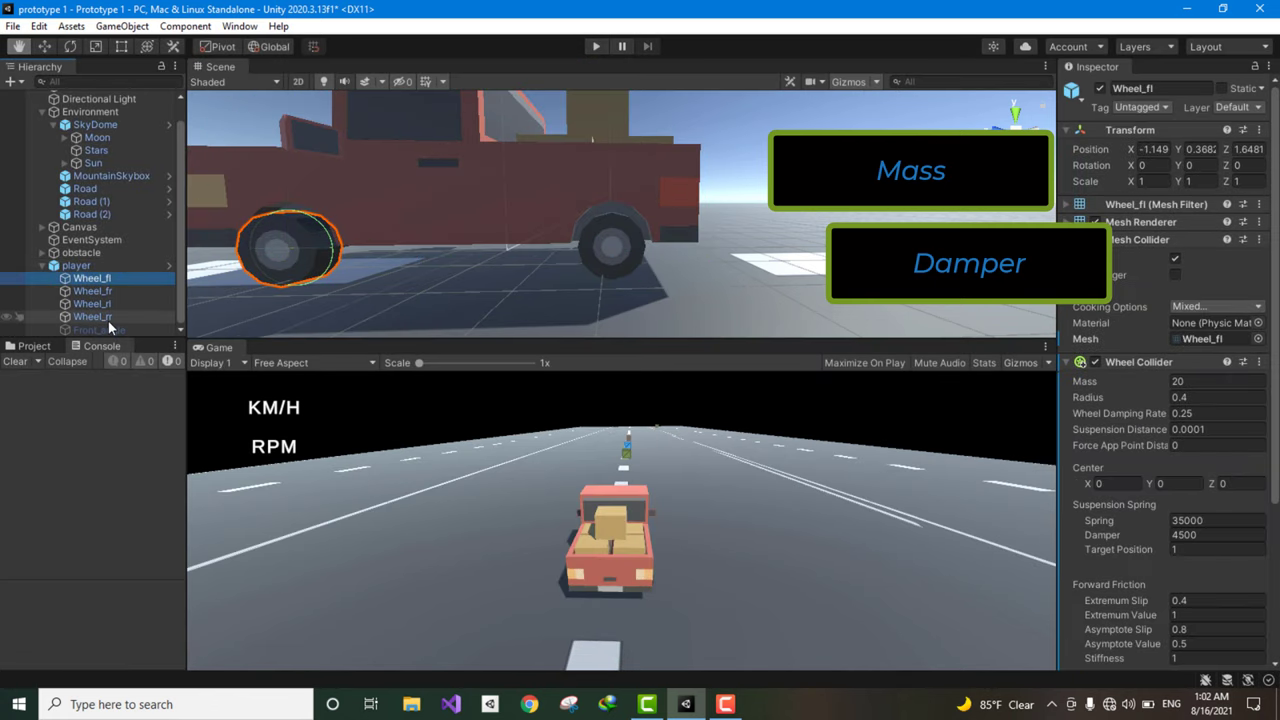
shift+click(108, 320)
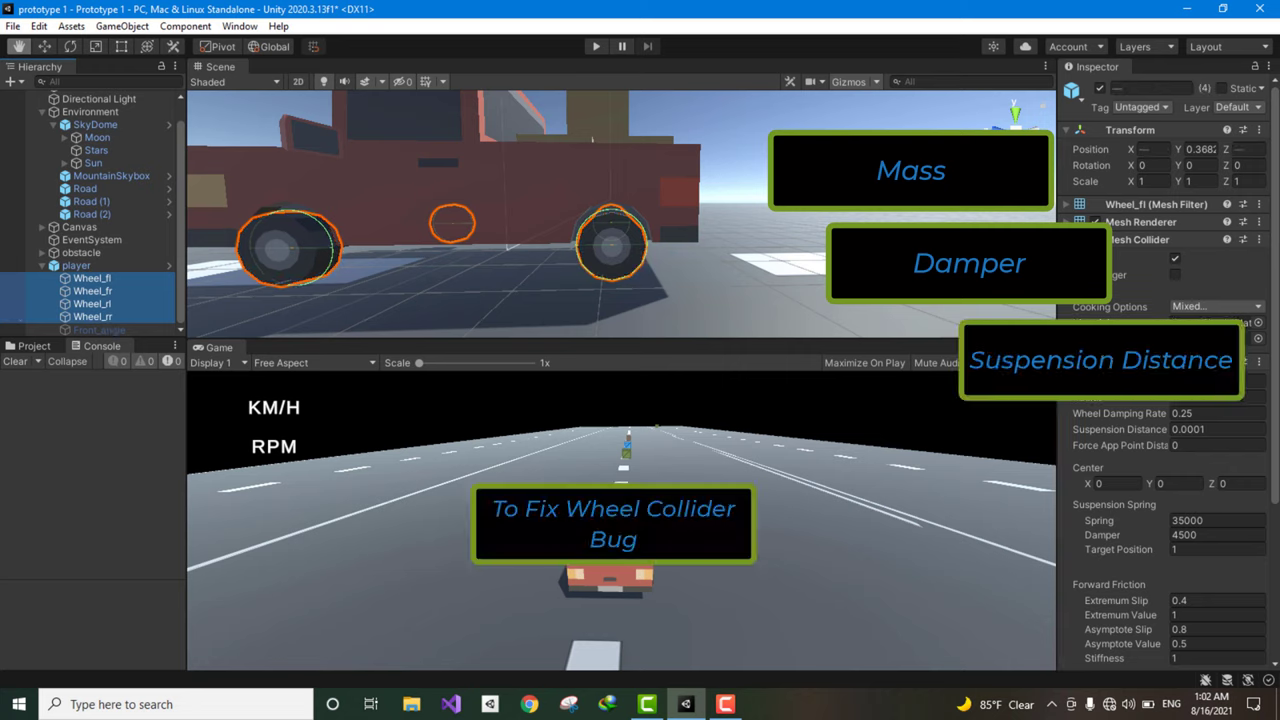
click(121, 267)
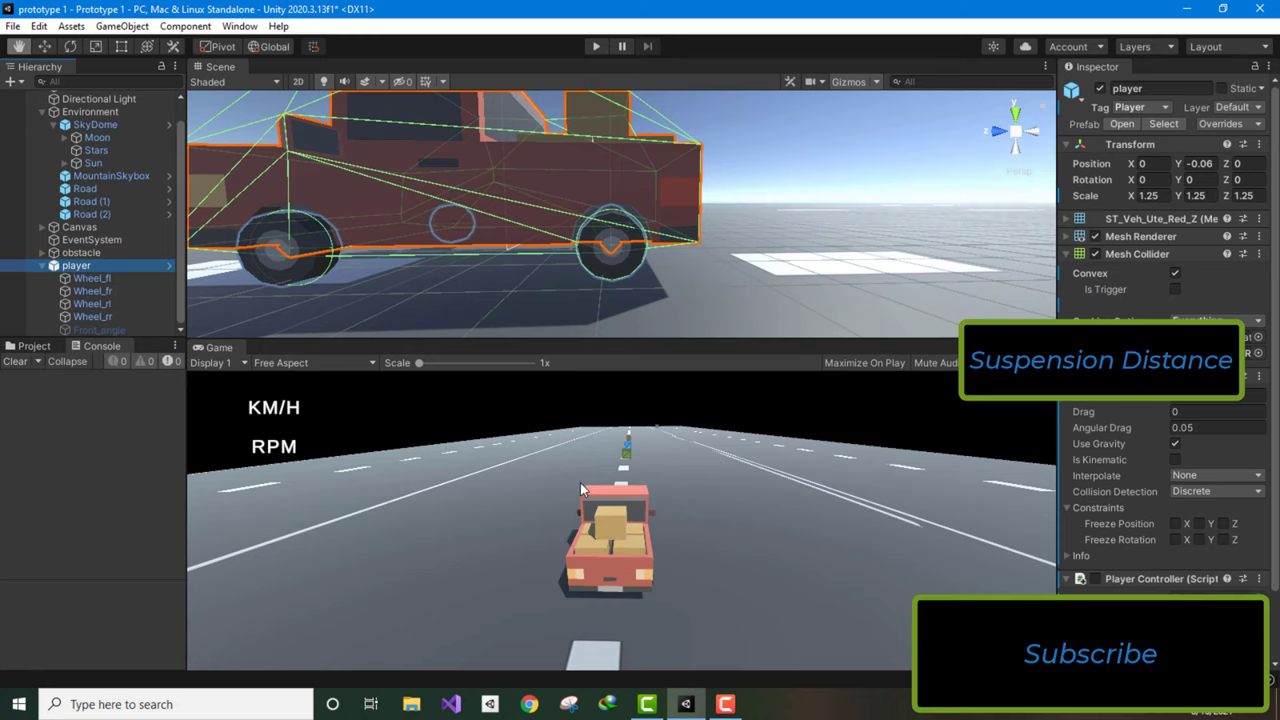
scroll(560, 263, down, 2)
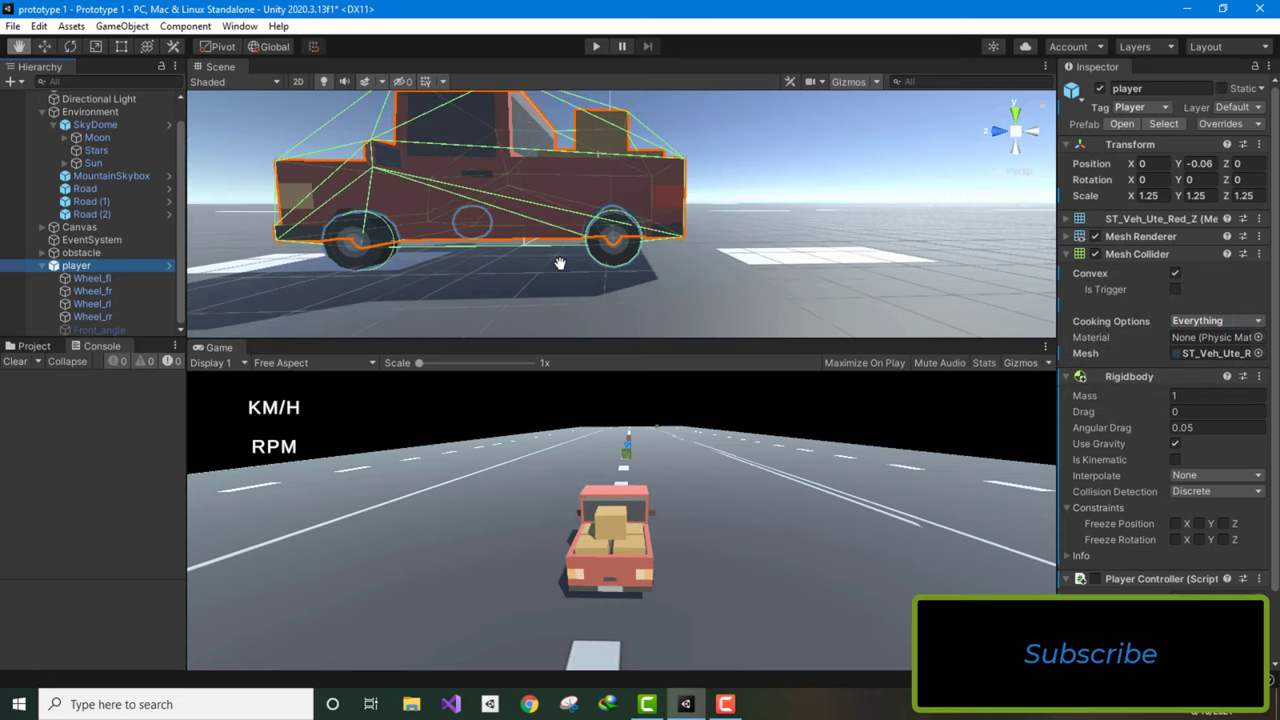
click(725, 704)
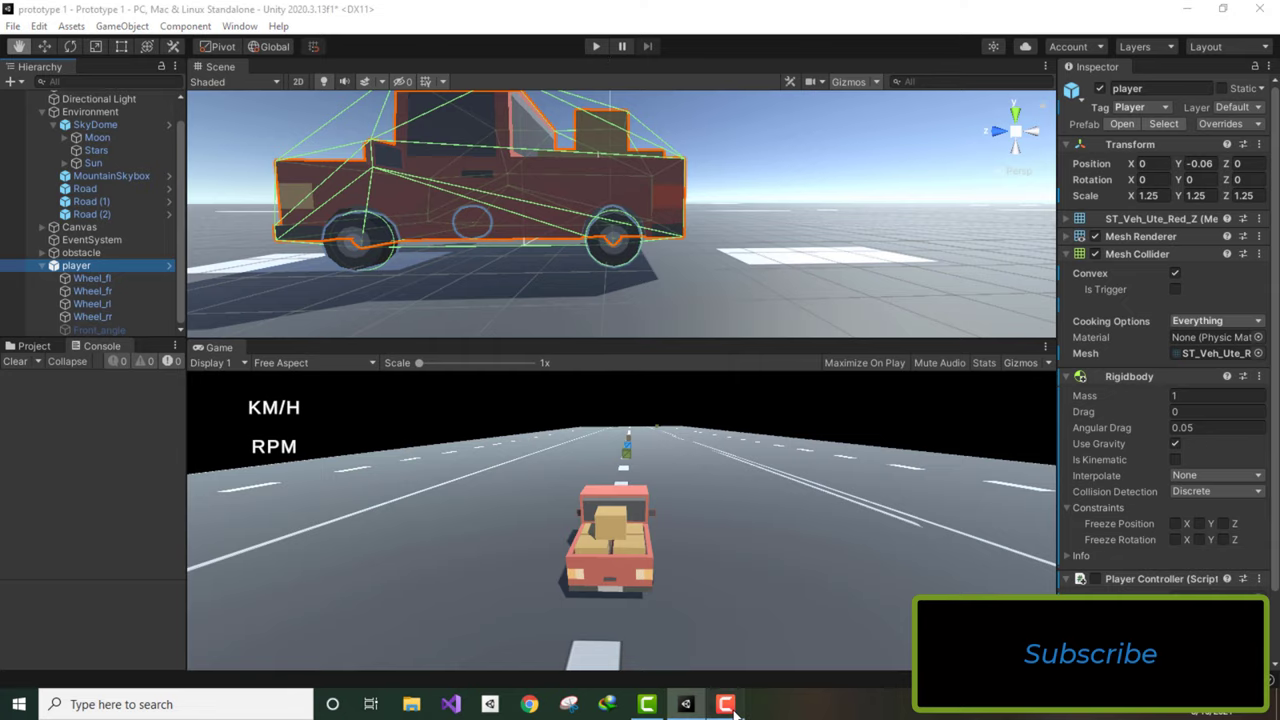